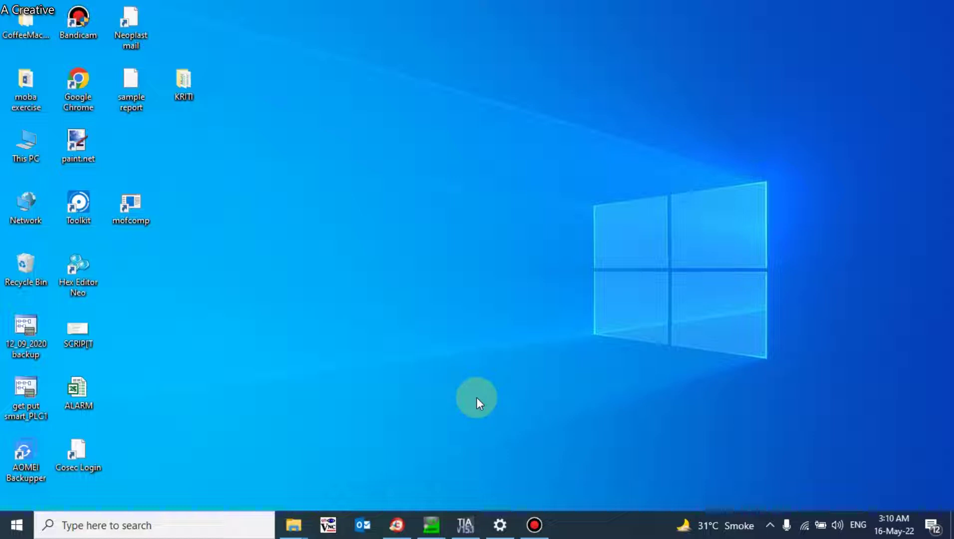
Bring TIA Portal forward and open the VBFunction_1 script from Scripts > VB scripts
left_click(465, 525)
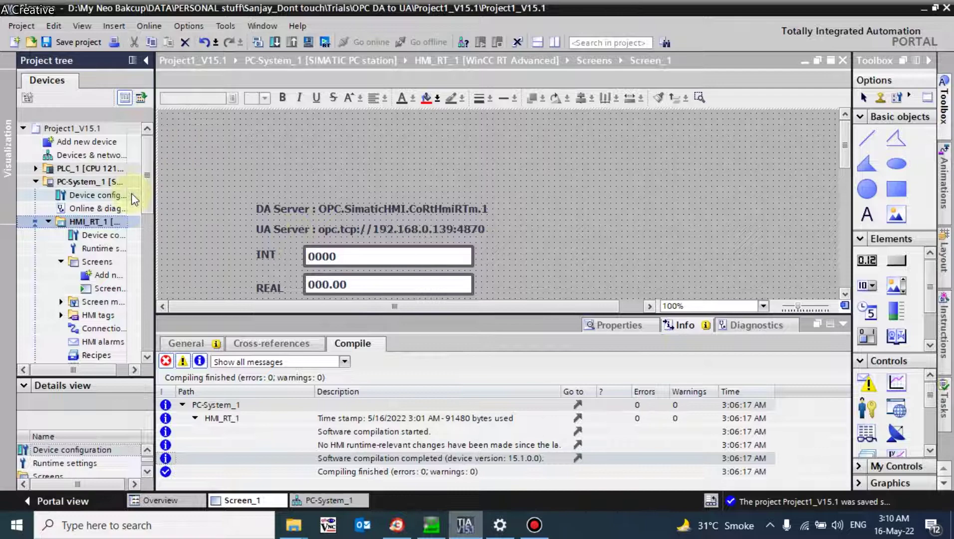
left_click_drag(154, 173, 185, 224)
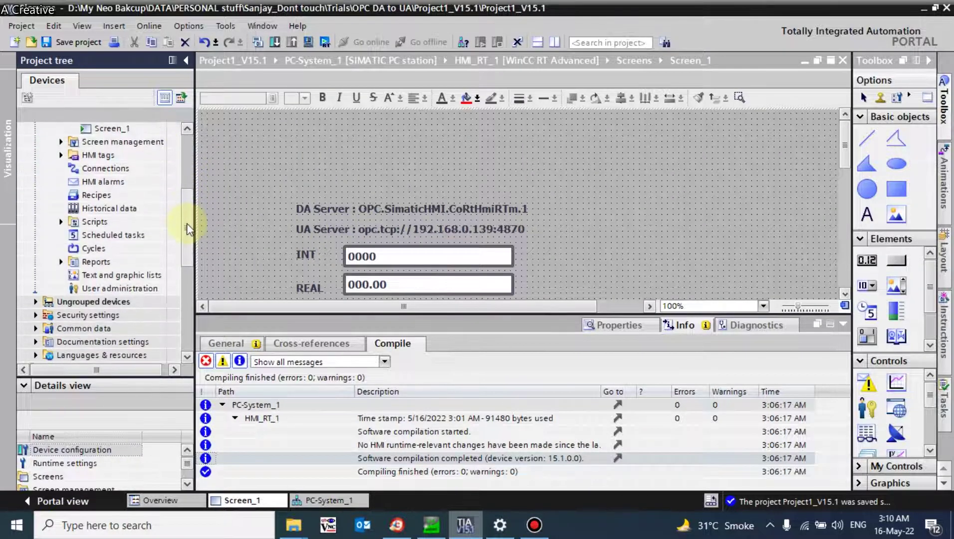
left_click(61, 221)
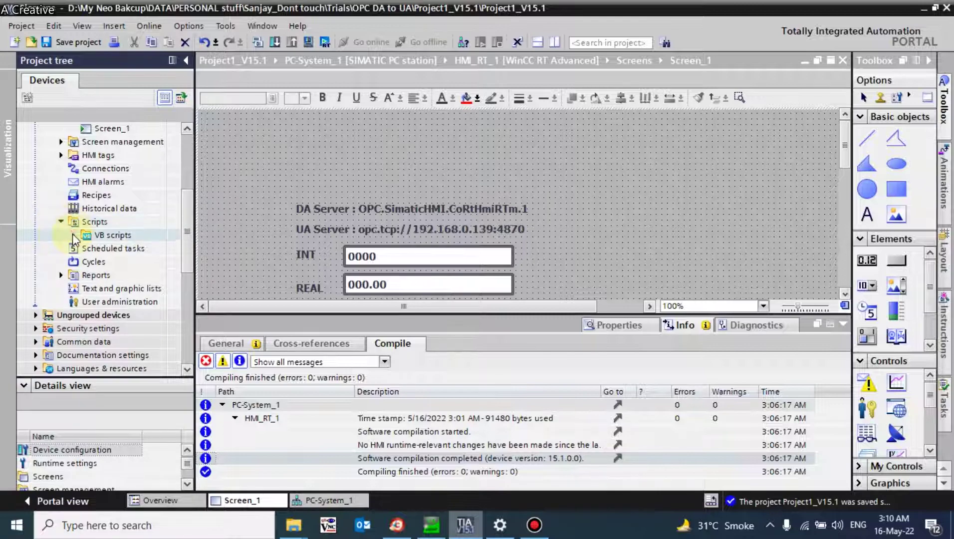
left_click(74, 235)
double_click(124, 261)
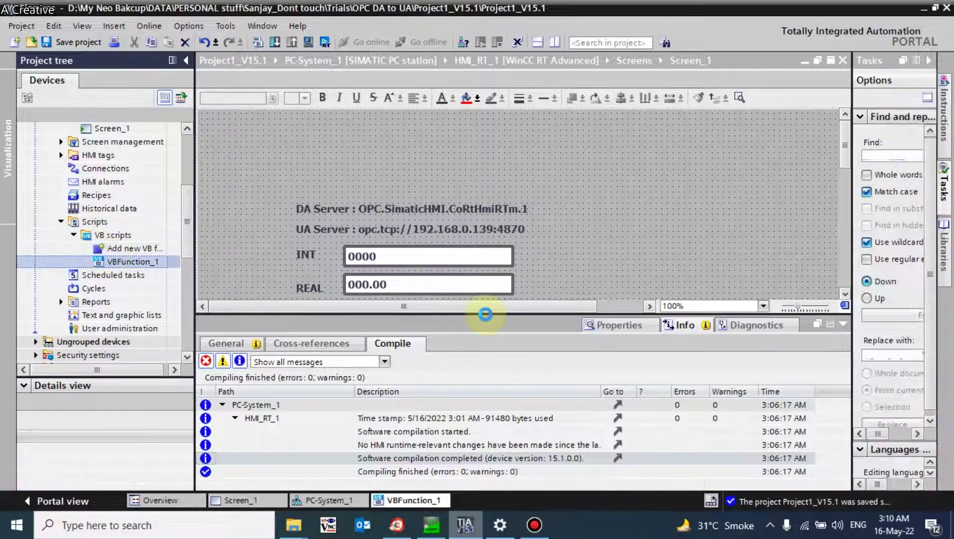
Hide the compile results and project tree, then review the variable declarations on lines 4–6
left_click(842, 323)
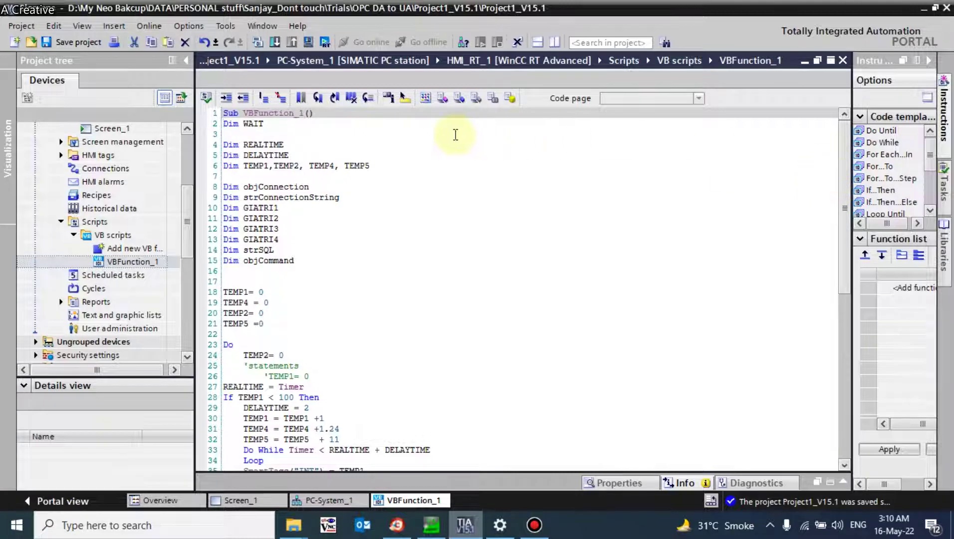
left_click(181, 61)
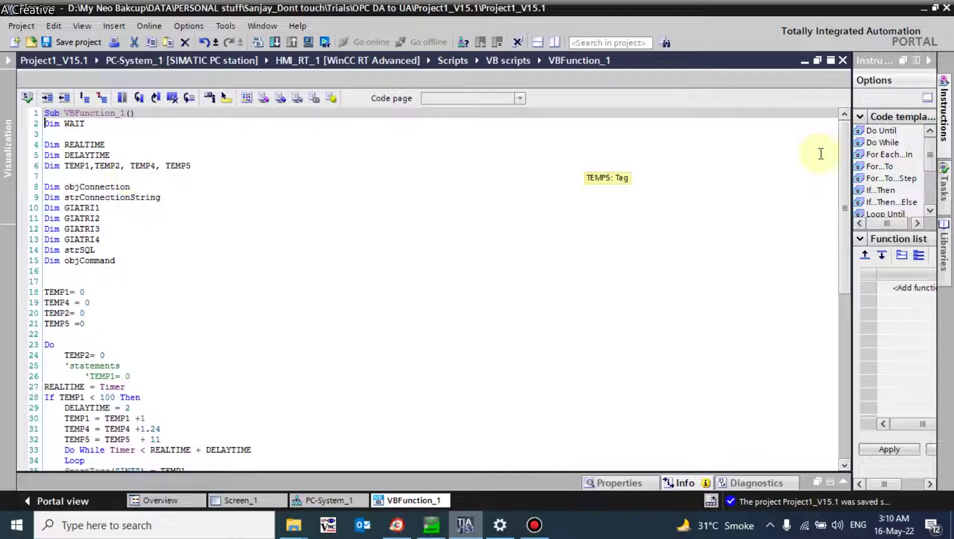
left_click_drag(847, 174, 848, 107)
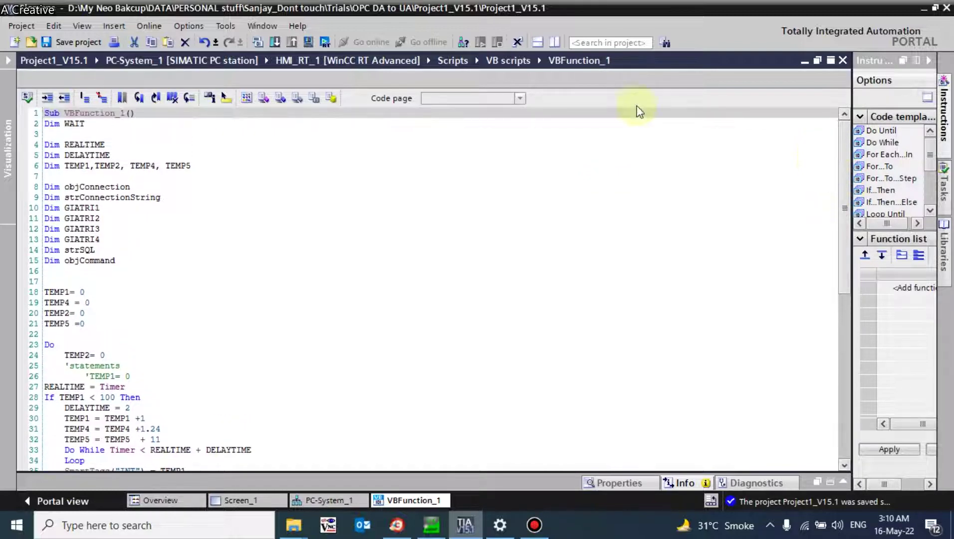
left_click_drag(60, 144, 178, 189)
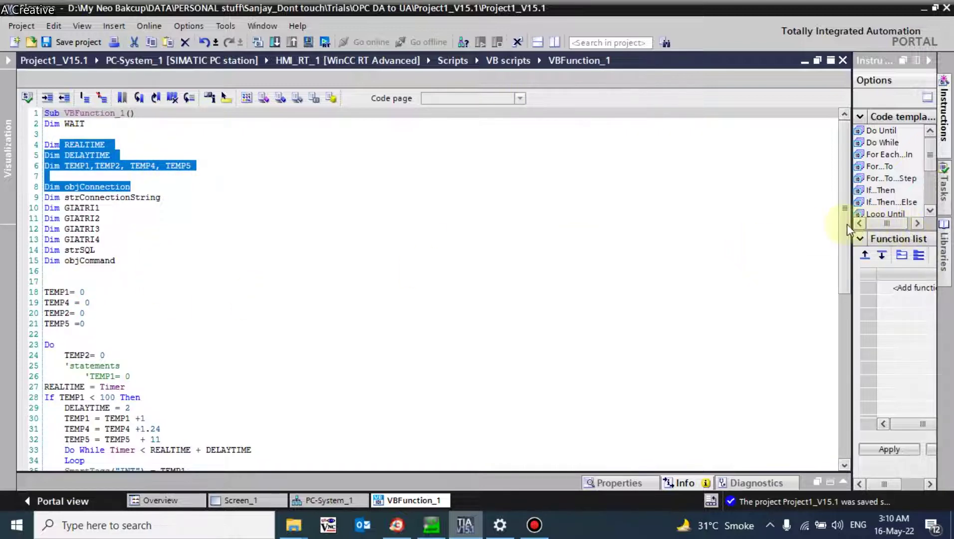
left_click_drag(843, 229, 851, 341)
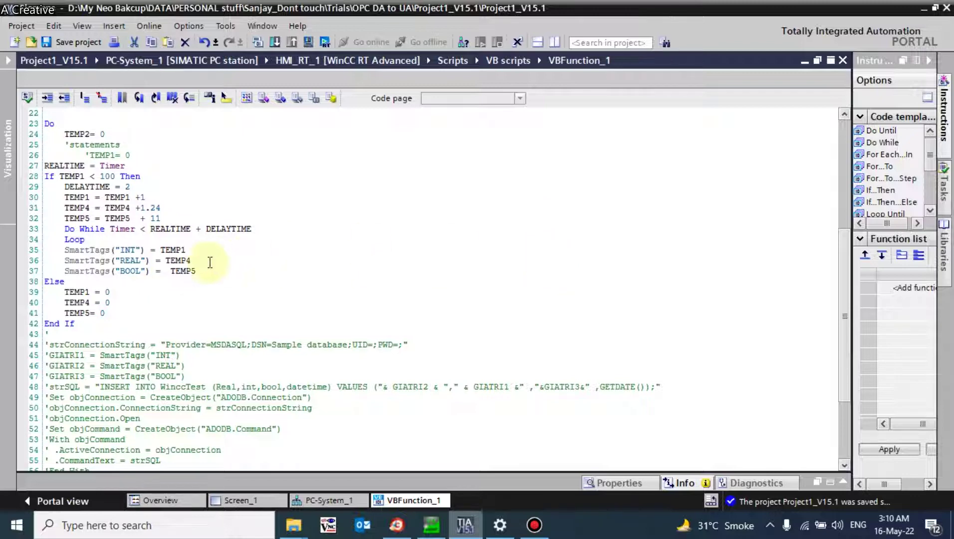
Review the REAL and BOOL tag writes on lines 36–37 and the commented-out database code
left_click_drag(131, 260, 138, 260)
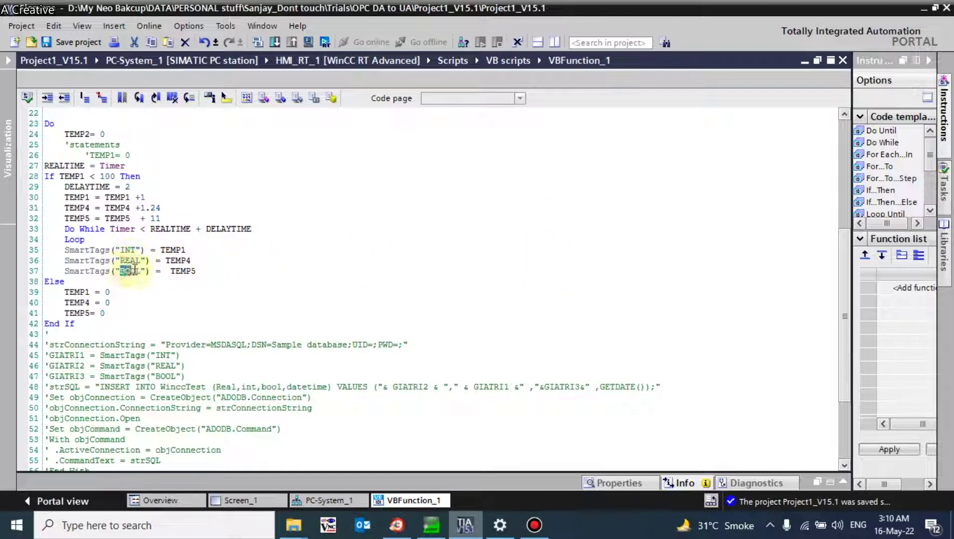
left_click_drag(134, 269, 135, 269)
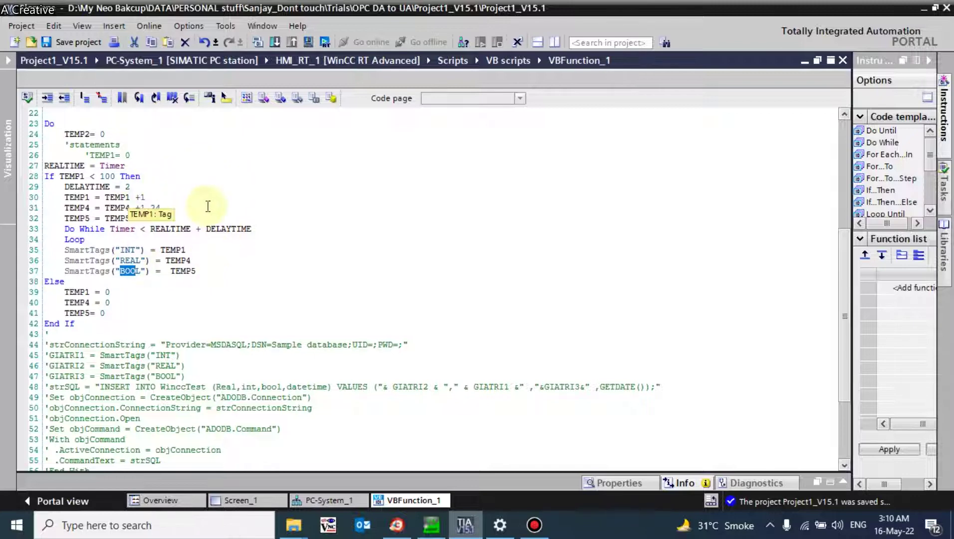
left_click(130, 259)
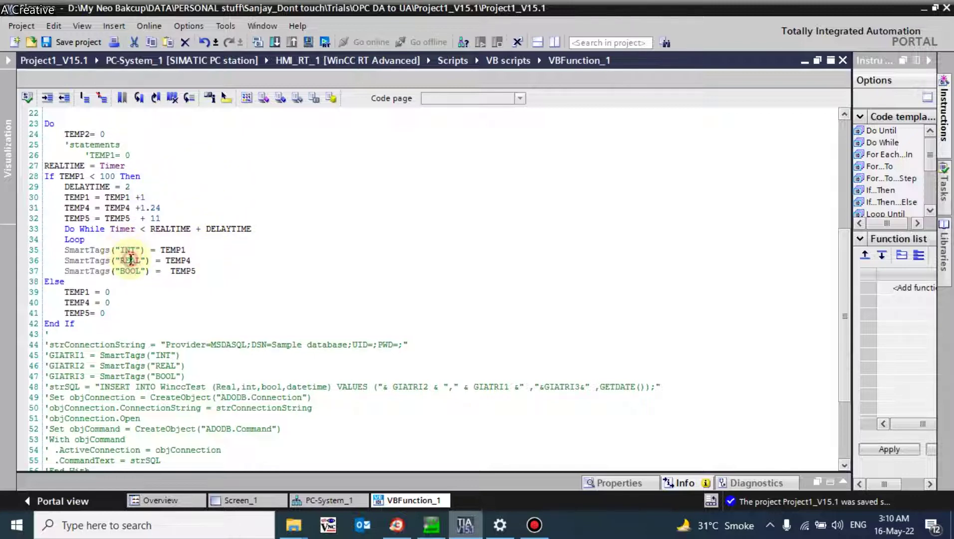
left_click(131, 270)
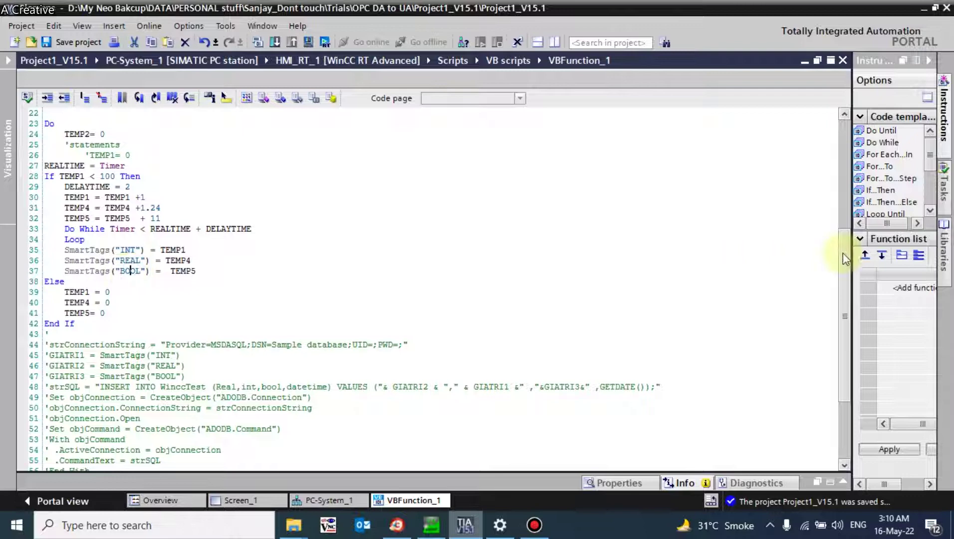
mouse_move(842, 252)
left_mouse_down()
mouse_move(846, 283)
mouse_move(844, 262)
left_mouse_up()
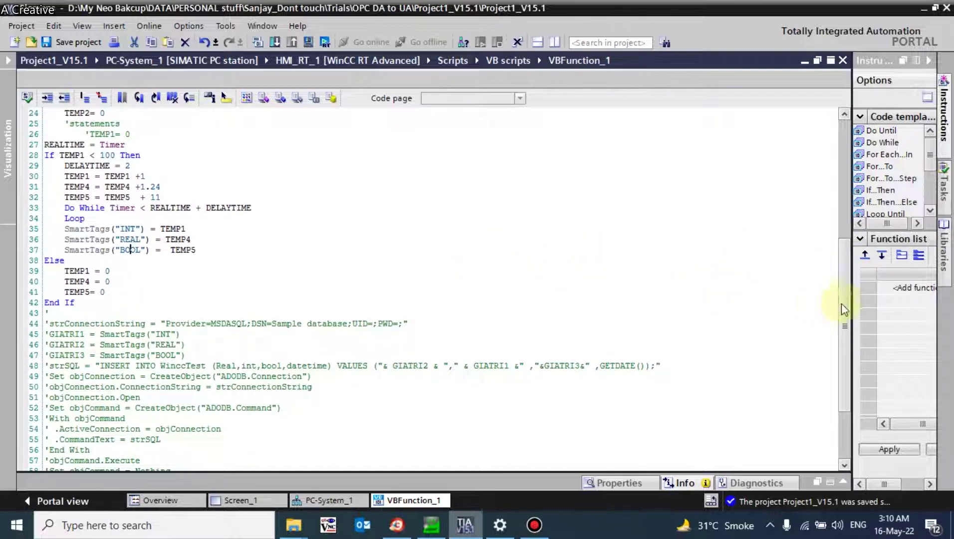
left_click_drag(844, 310, 845, 383)
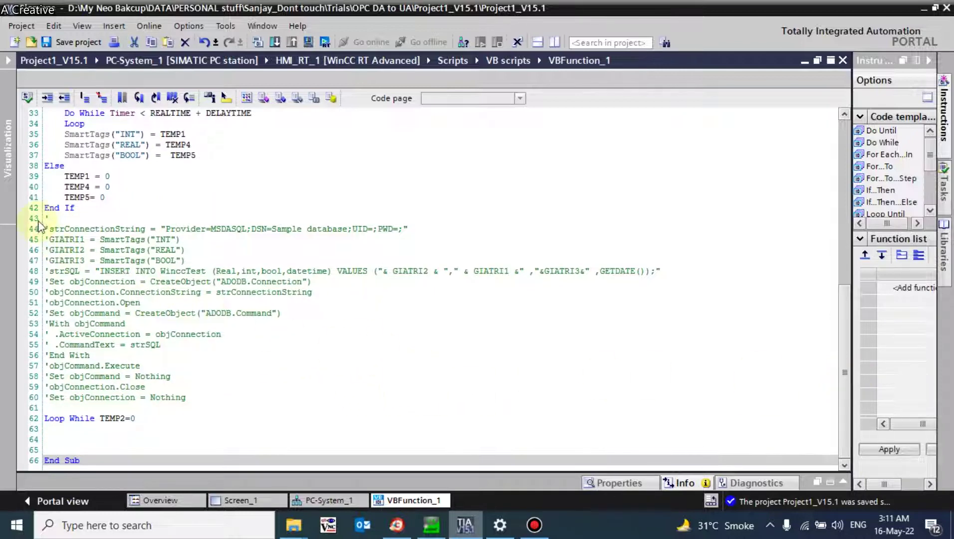
left_click_drag(44, 228, 216, 416)
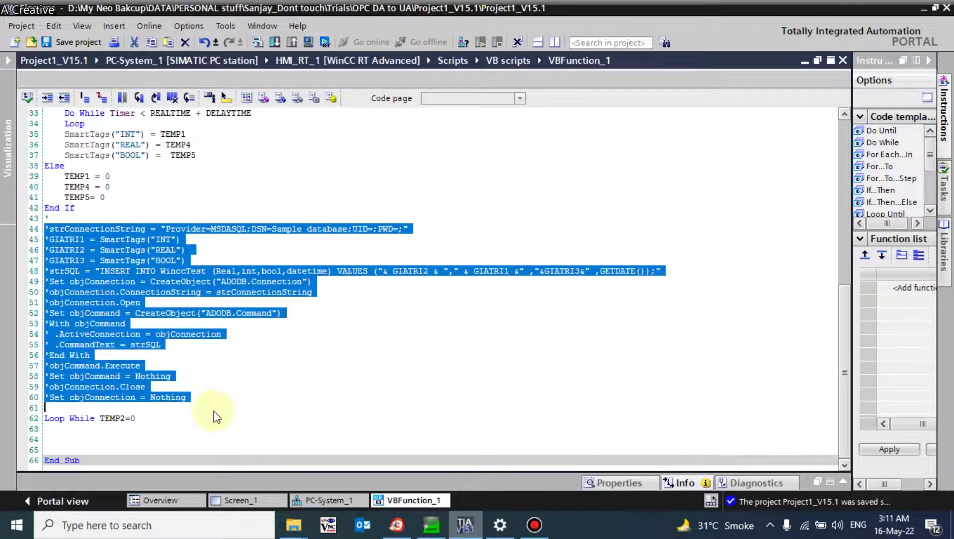
left_click_drag(845, 326, 815, 219)
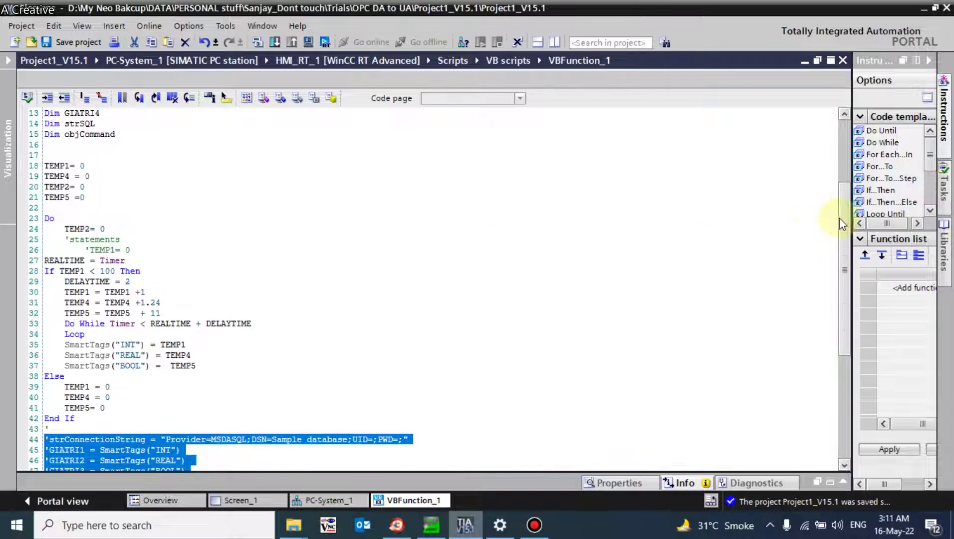
Check Screen_1's INT, REAL and BOOL I/O field tag bindings, then restore the project tree
left_click(805, 62)
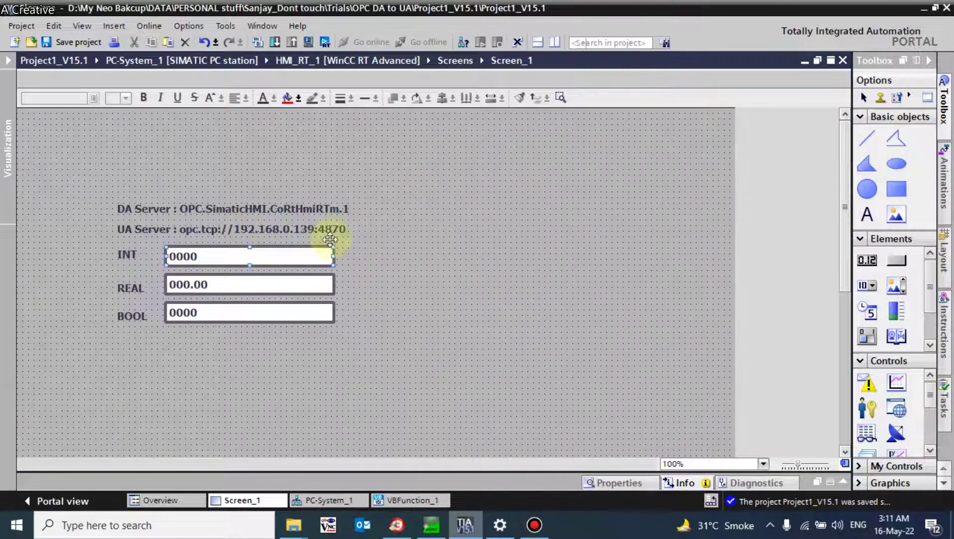
left_click(284, 248)
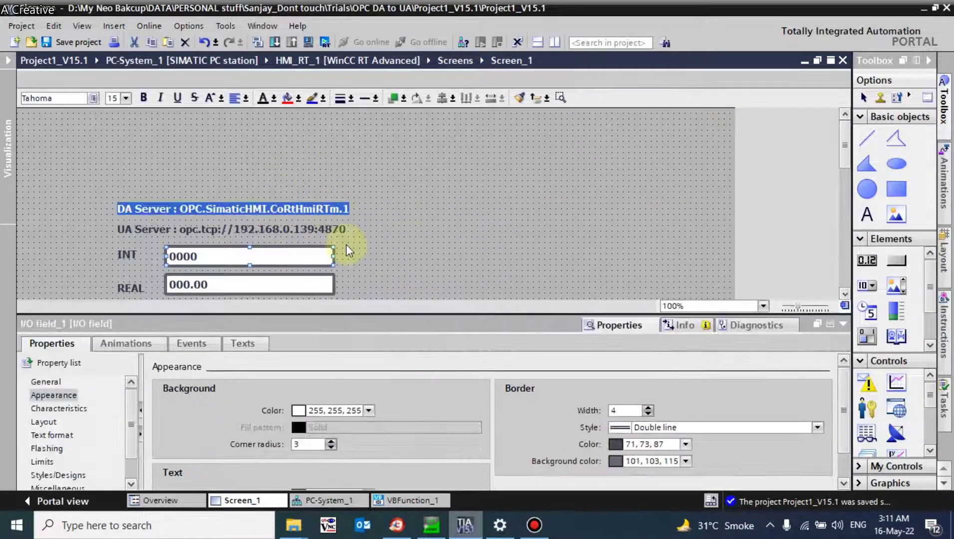
left_click(45, 381)
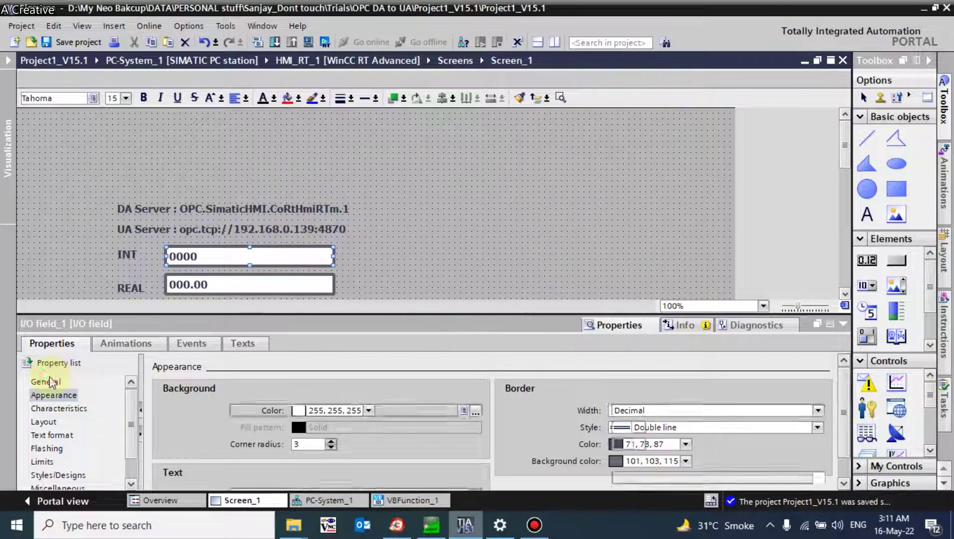
left_click(235, 280)
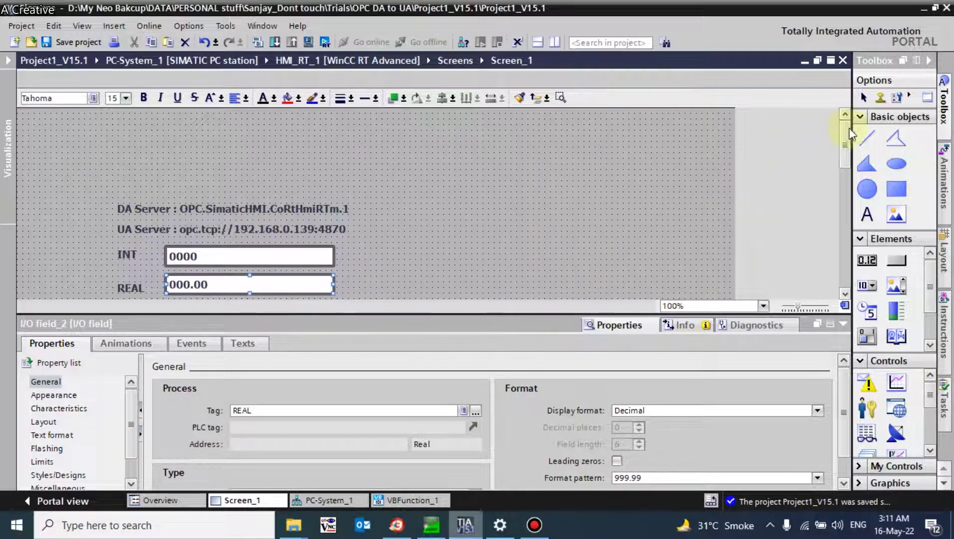
scroll(850, 133, "down", 2)
left_click(319, 244)
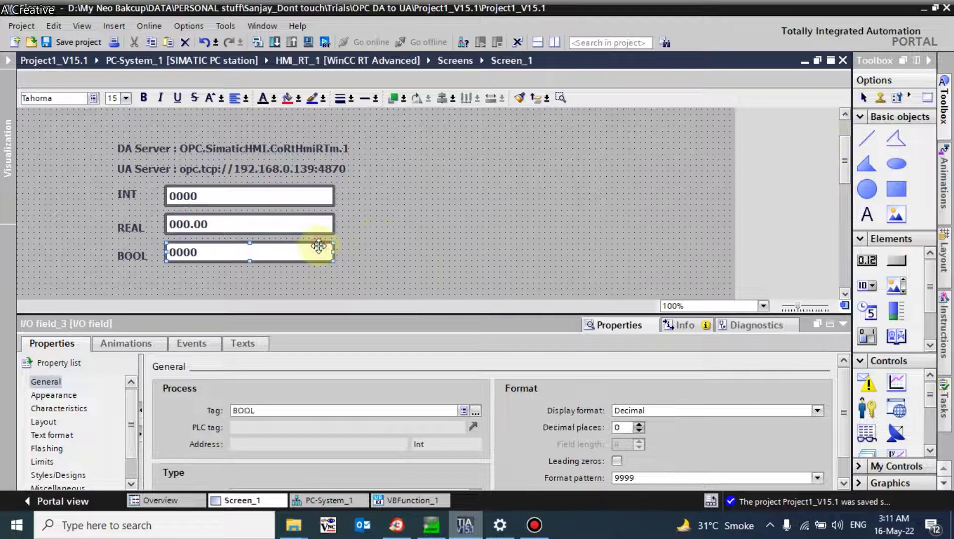
left_click(5, 185)
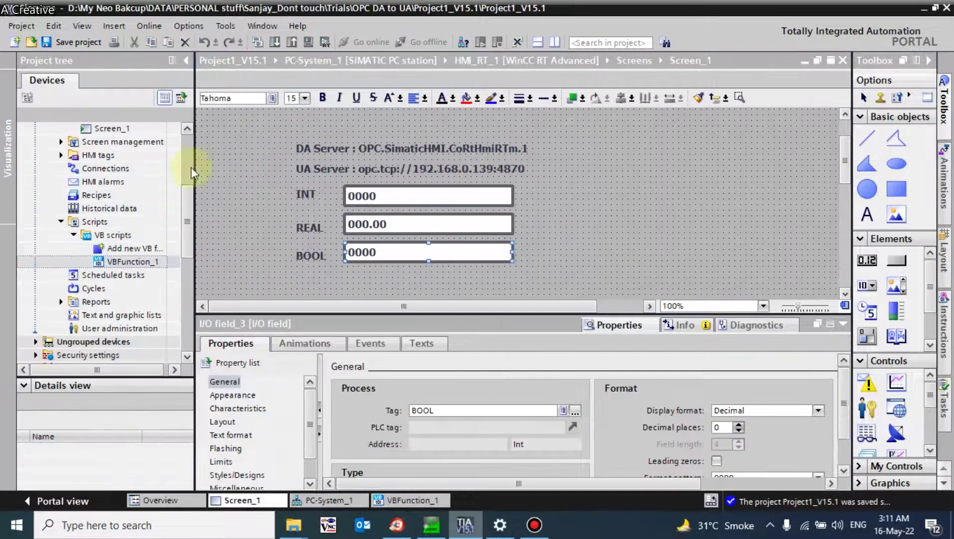
left_click_drag(191, 199, 188, 163)
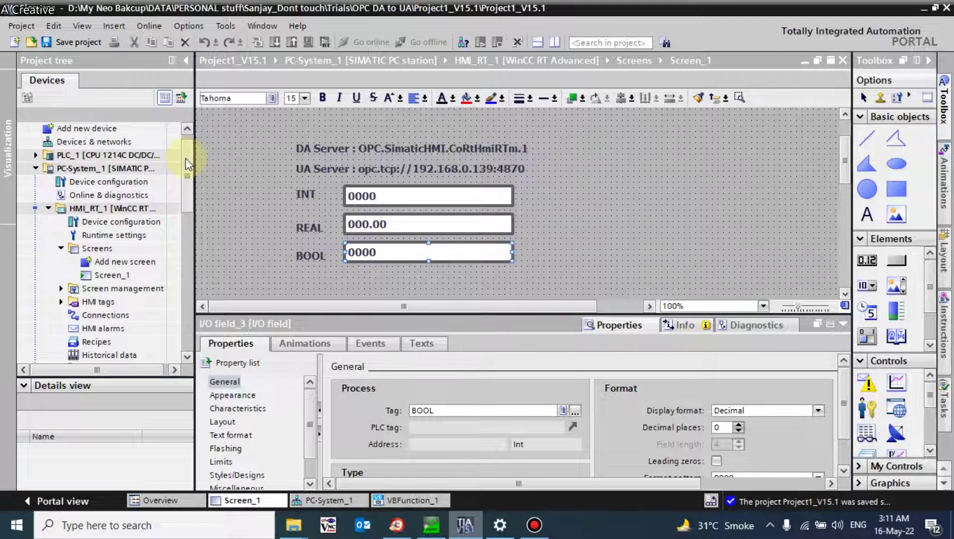
Show HMI_RT_1's Runtime settings Services page with OPC Unified Architecture Server enabled
double_click(114, 235)
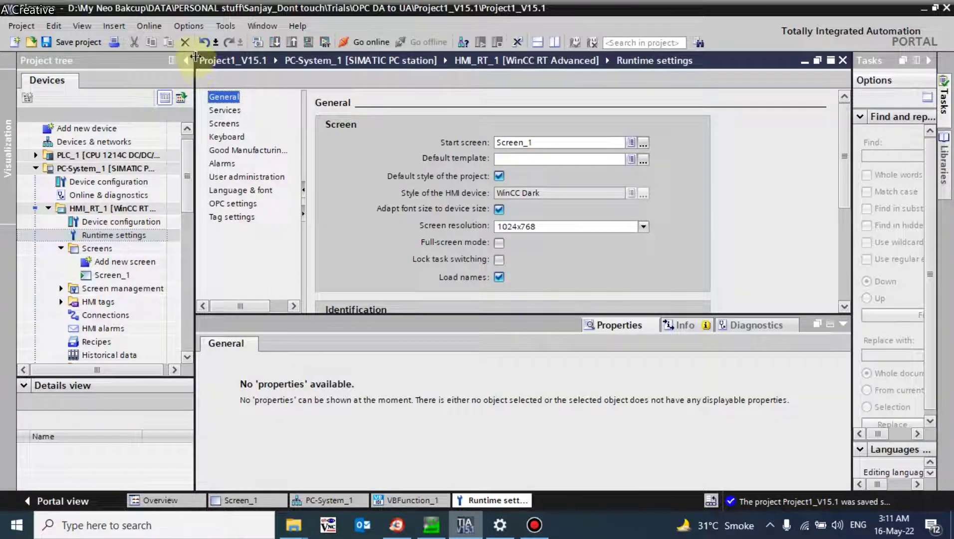
left_click(188, 55)
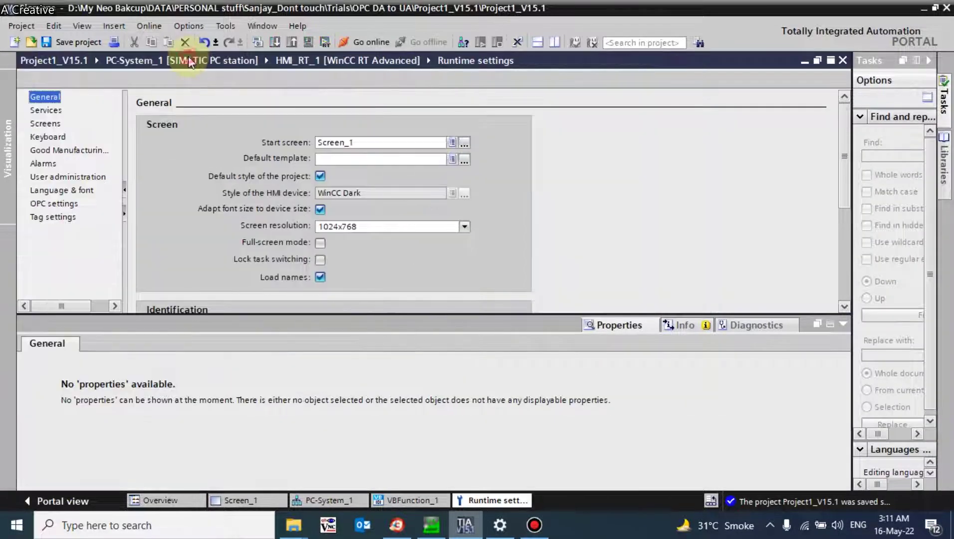
left_click(49, 110)
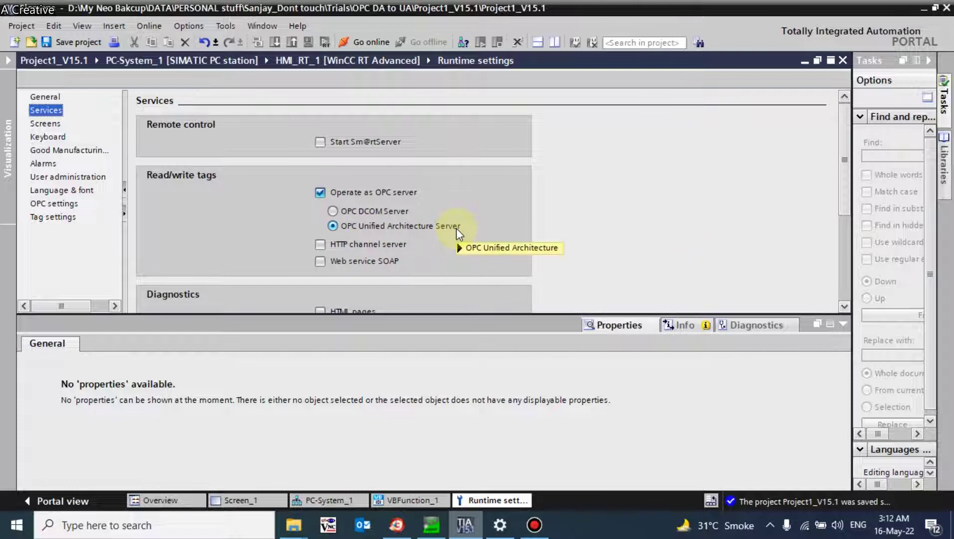
mouse_move(456, 228)
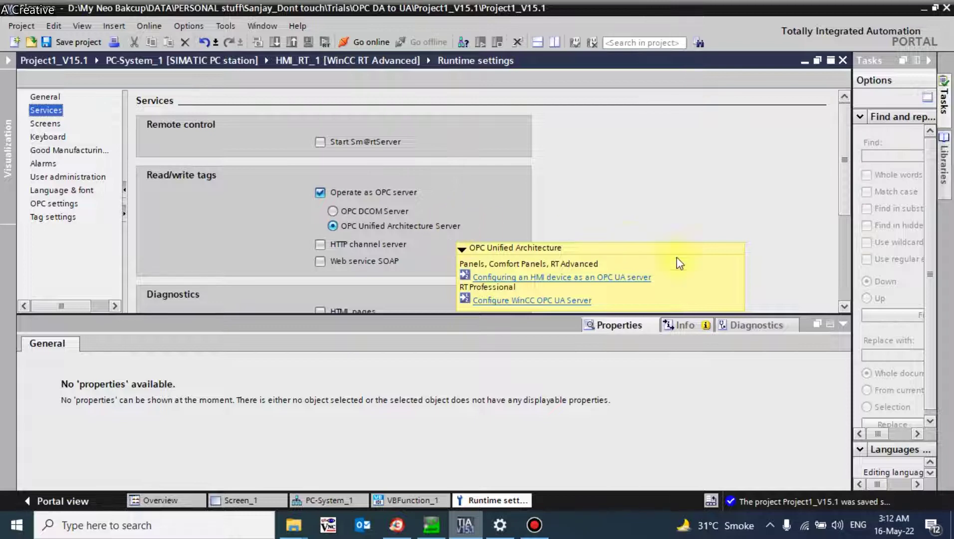
left_click(841, 324)
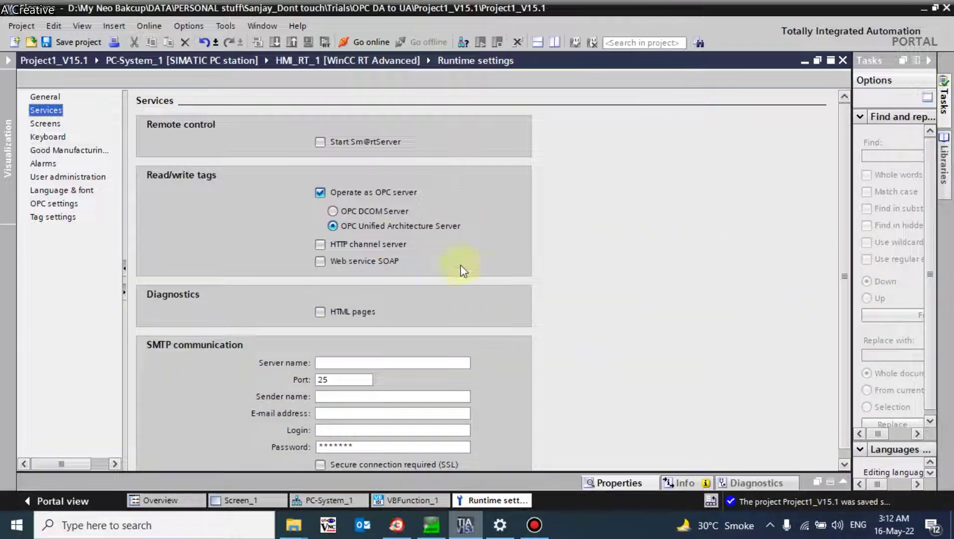
Inspect the OPC settings: server URL opc.tcp://[HostName]:4870 and port number 4870
left_click(54, 205)
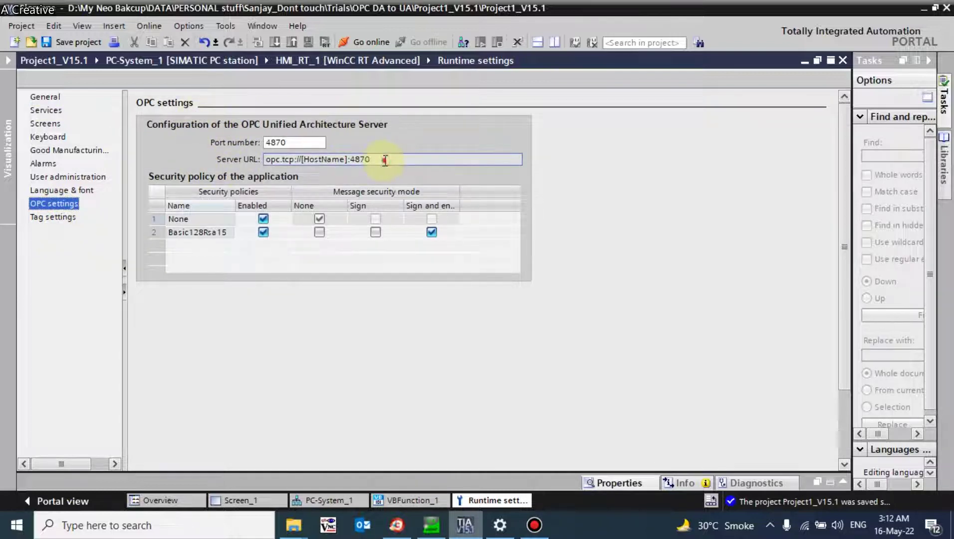
left_click_drag(389, 160, 243, 152)
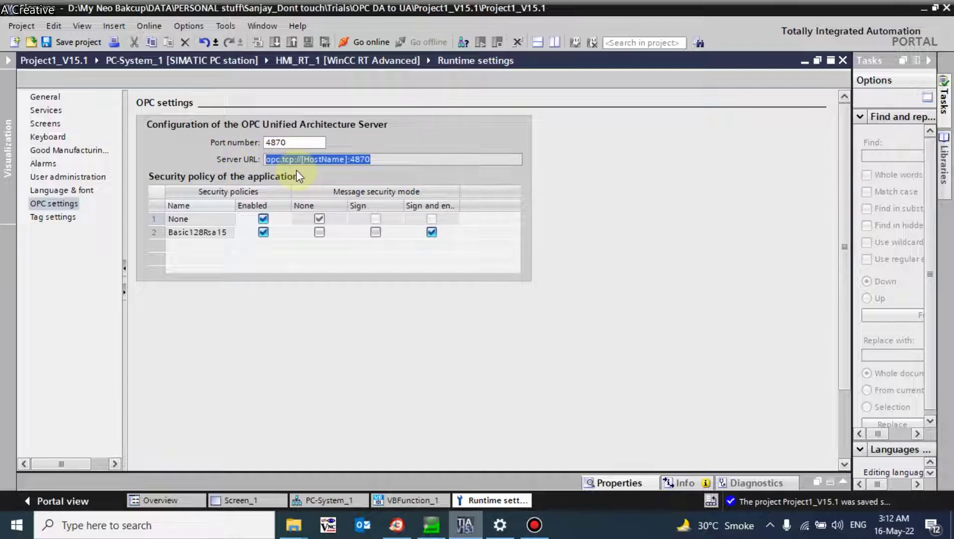
double_click(322, 160)
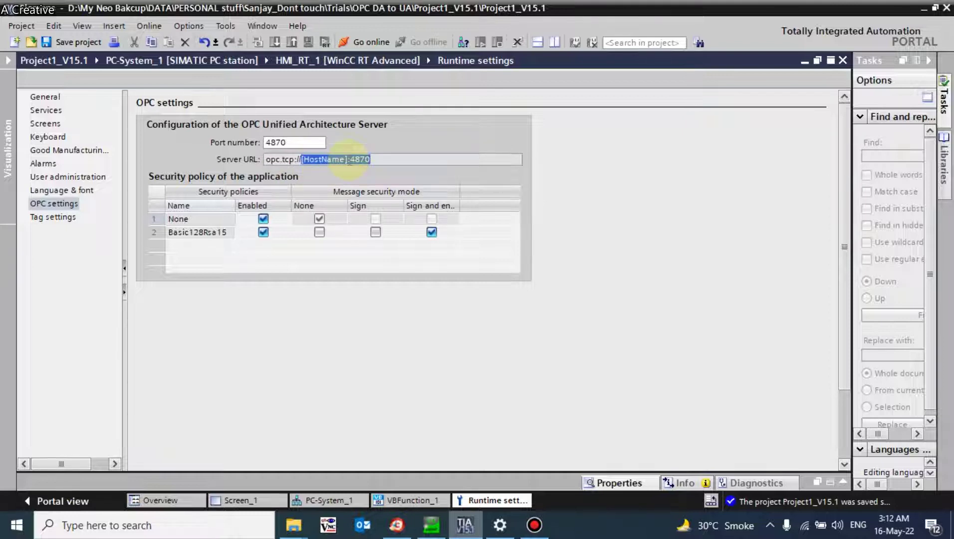
left_click(381, 159)
double_click(380, 158)
double_click(302, 142)
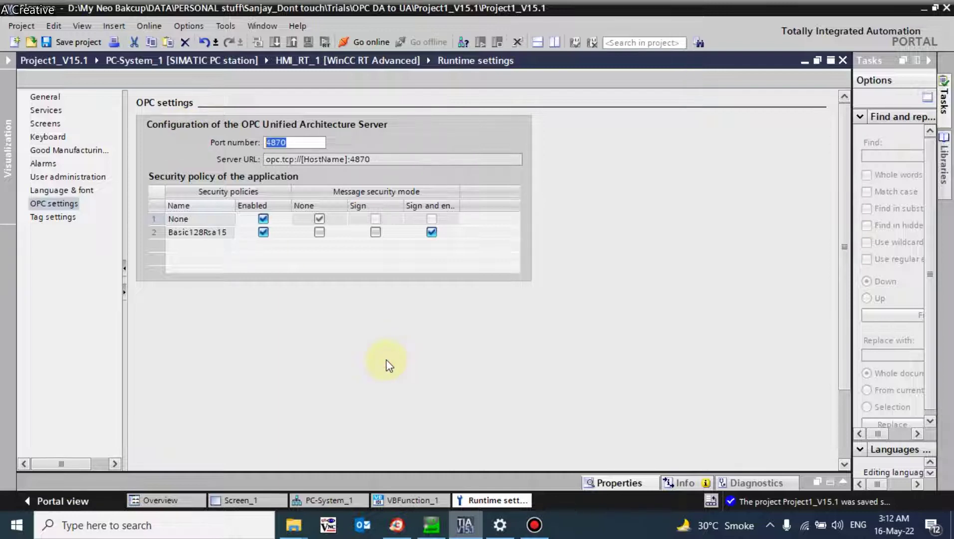
Toggle Sign for Basic128Rsa15 on and back off, leaving the security policies unchanged
left_click(375, 232)
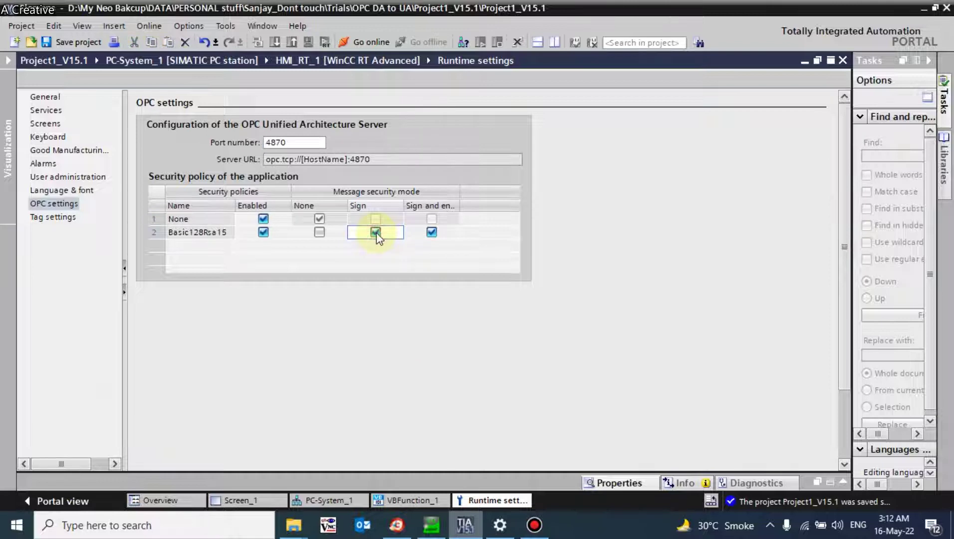
left_click(376, 232)
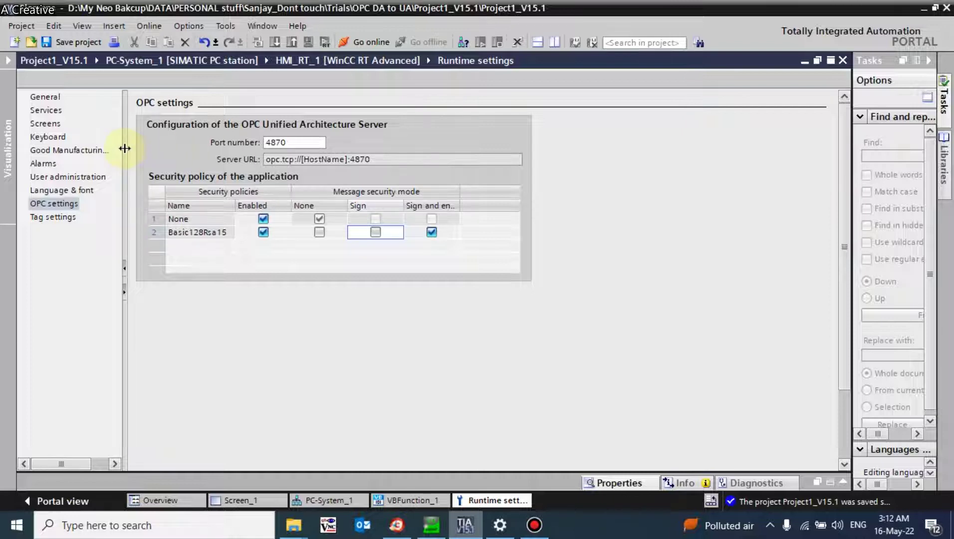
left_click(8, 148)
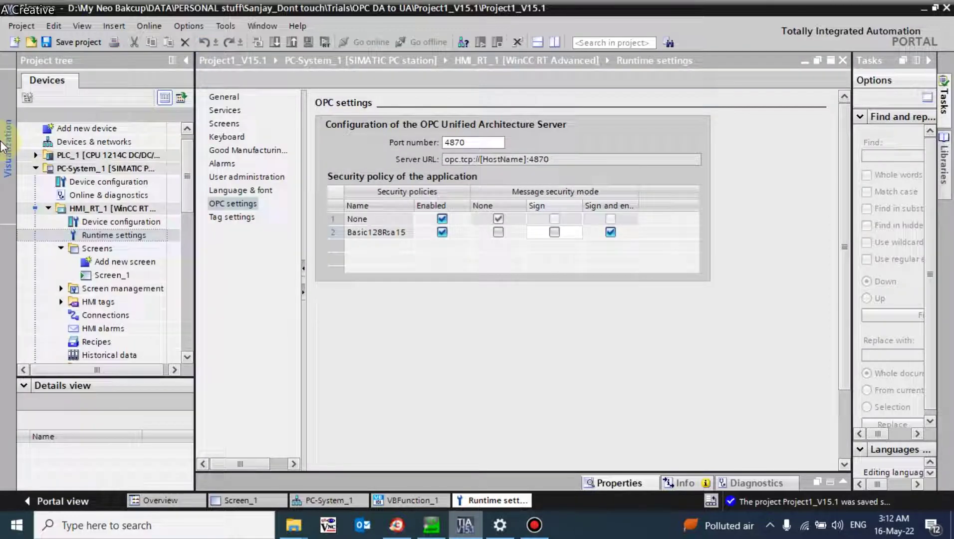
Open Screen_1 and start the simulation to compile and launch WinCC Runtime Advanced
double_click(98, 275)
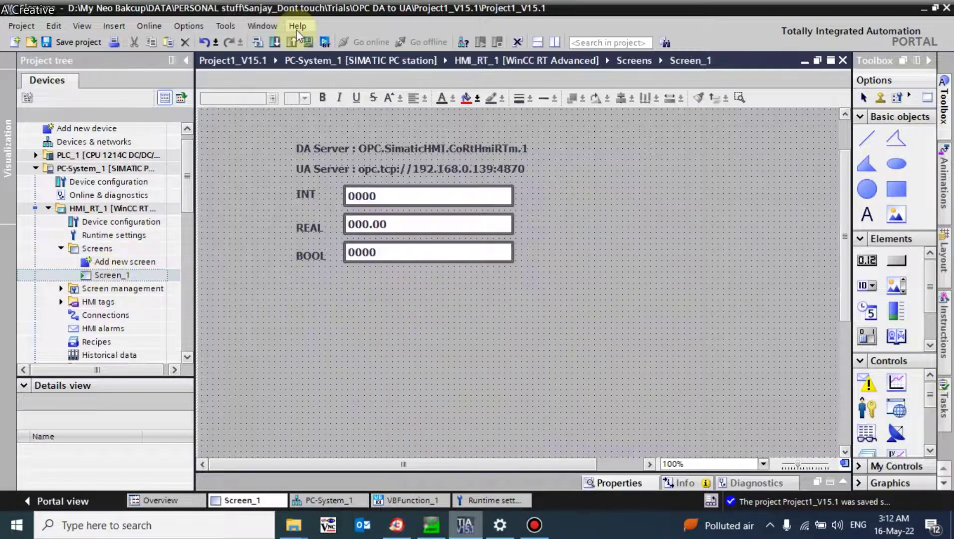
left_click(311, 43)
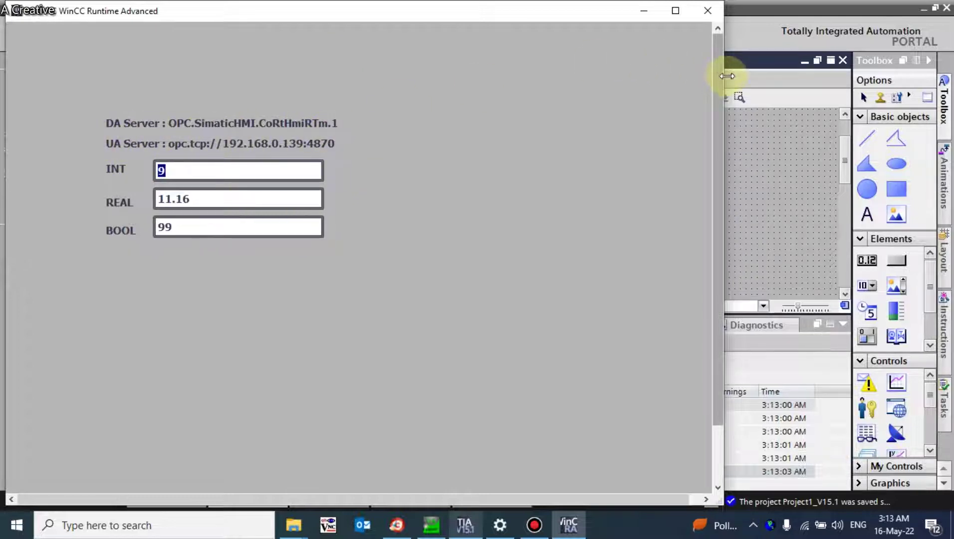
Shrink and centre the WinCC Runtime window, minimize TIA Portal, and bring UaExpert forward
left_click_drag(727, 75, 417, 89)
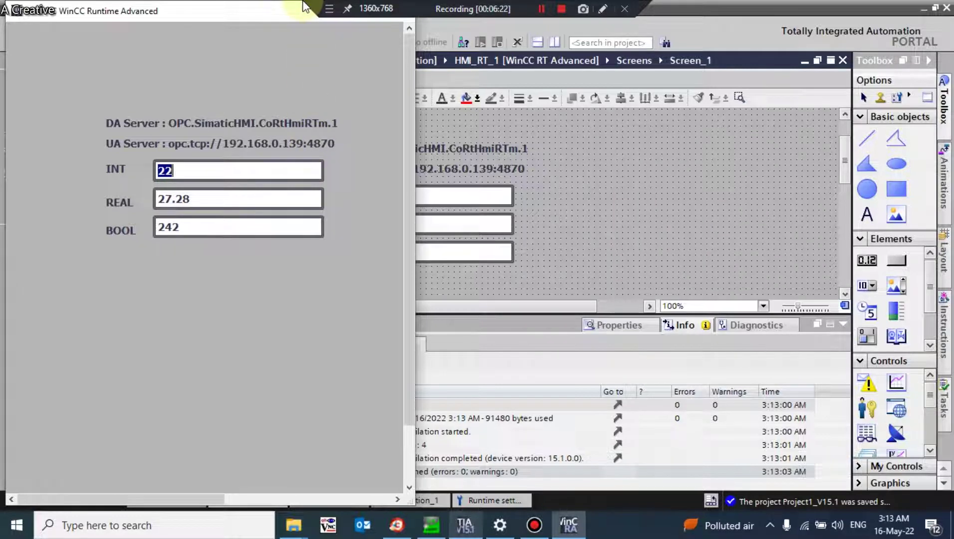
left_click_drag(234, 6, 247, 92)
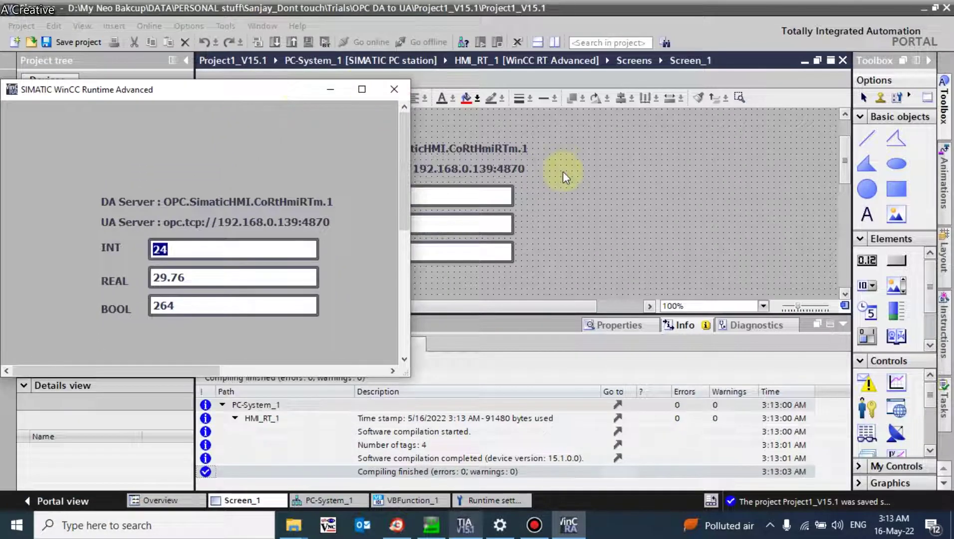
left_click(913, 3)
left_click(924, 7)
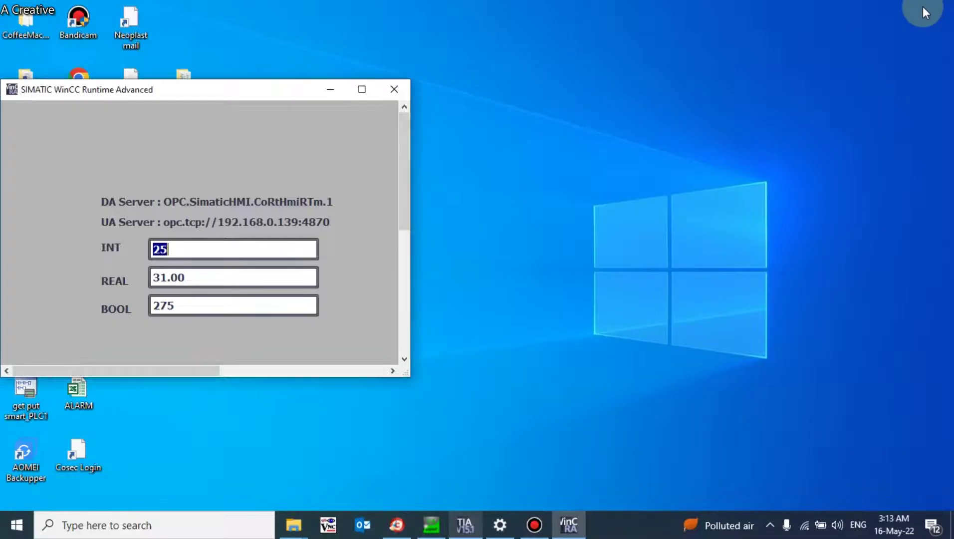
left_click_drag(234, 89, 552, 72)
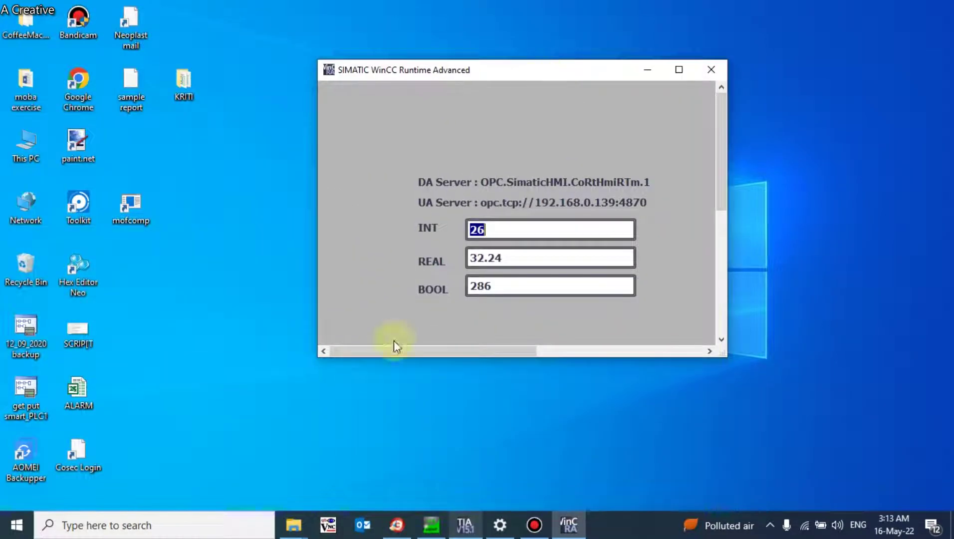
left_click(424, 519)
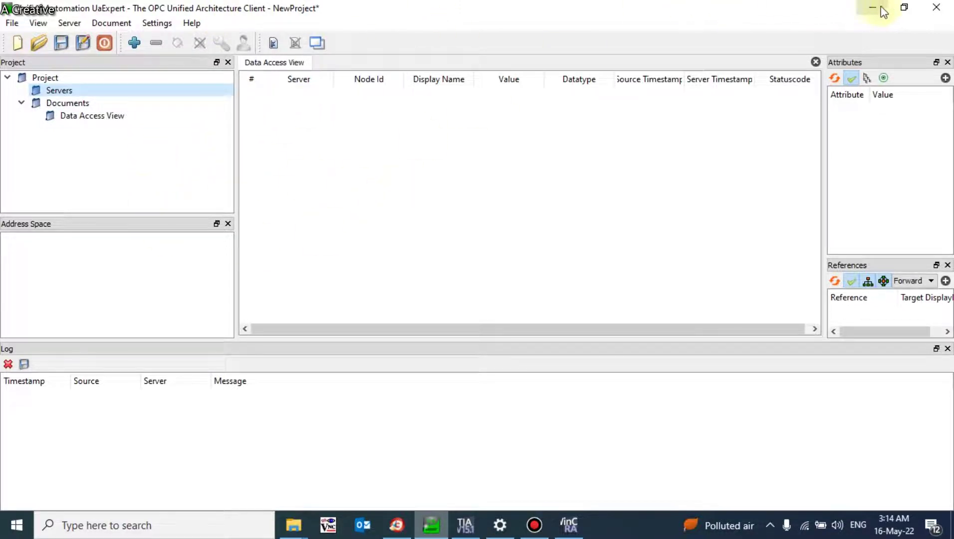
Maximize UaExpert and open the Add Server dialog on its Advanced tab
left_click(903, 8)
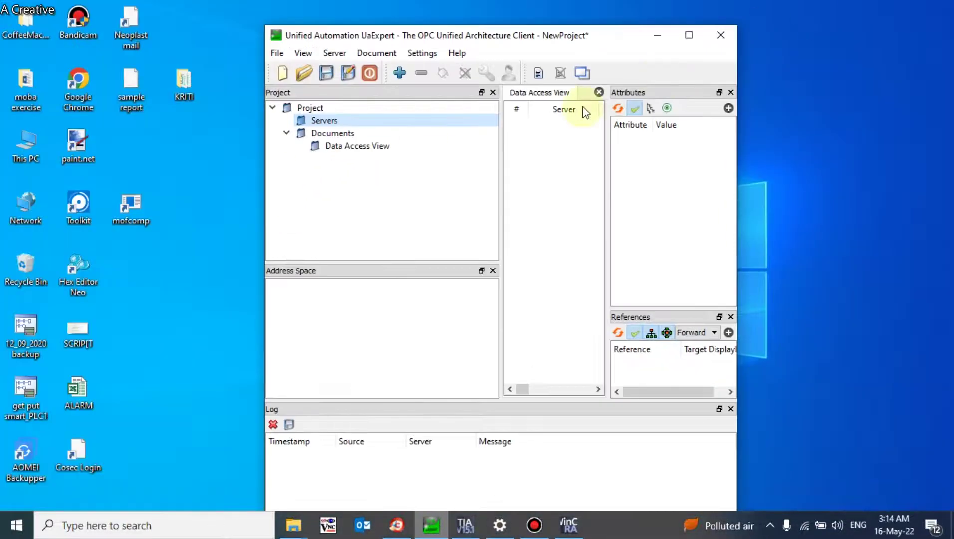
left_click(688, 35)
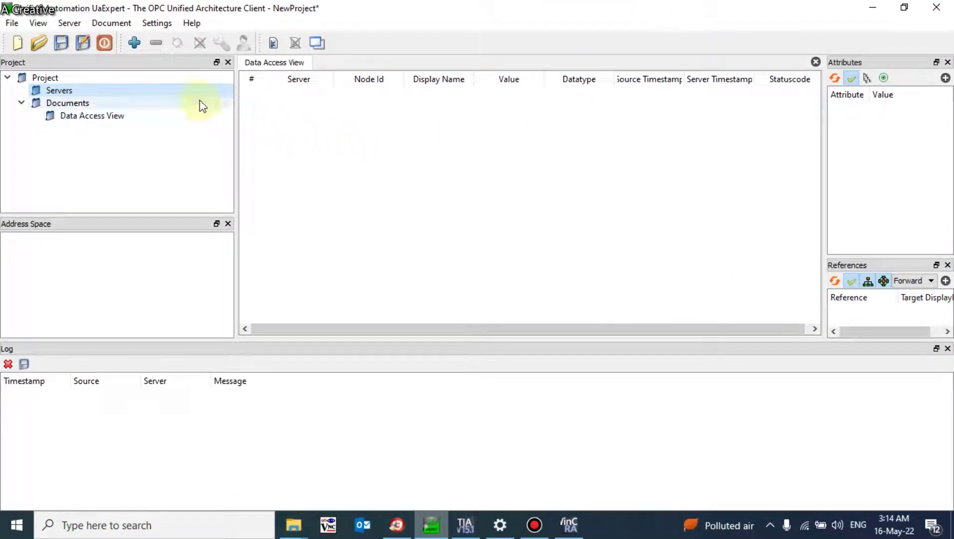
left_click(134, 44)
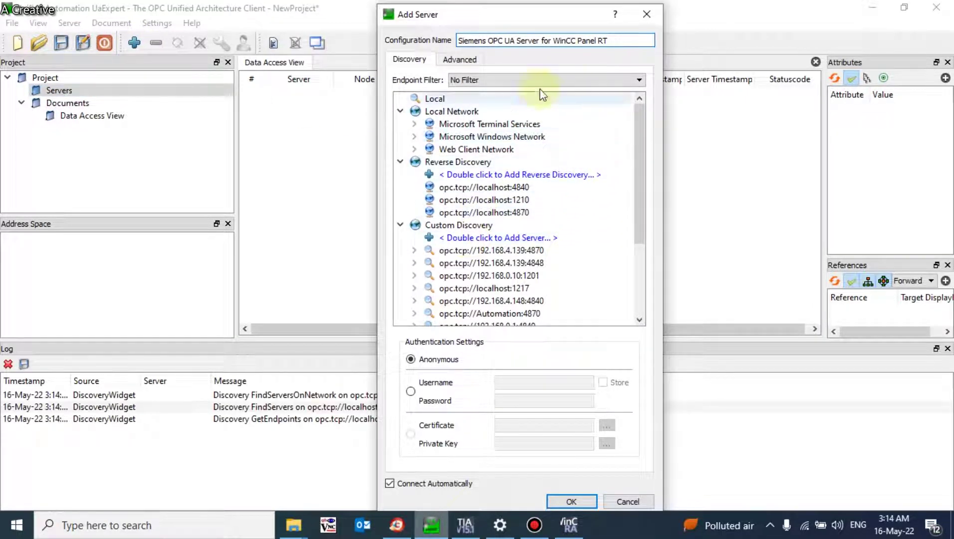
left_click(459, 60)
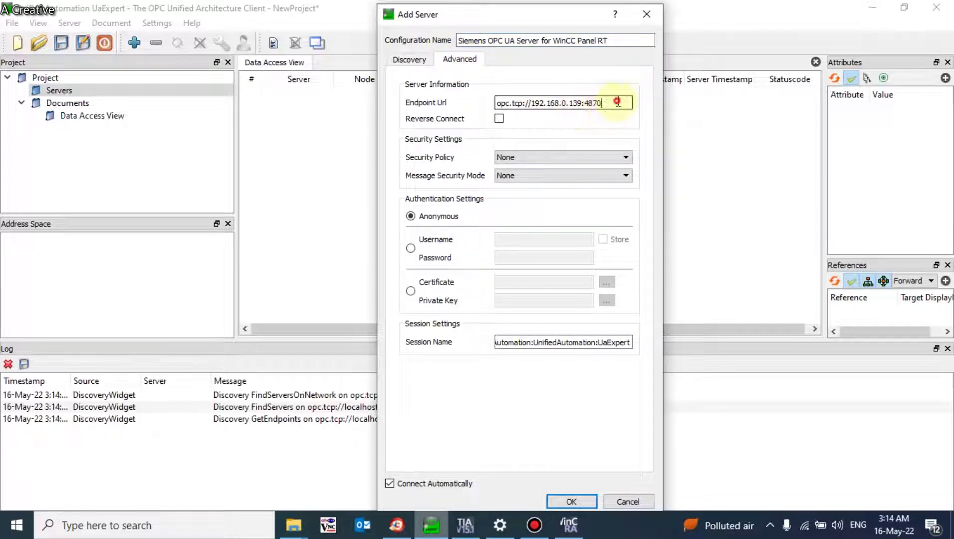
Verify the endpoint URL opc.tcp://192.168.0.139:4870 and confirm to connect to the server
left_click_drag(617, 102, 447, 98)
left_click_drag(585, 103, 497, 103)
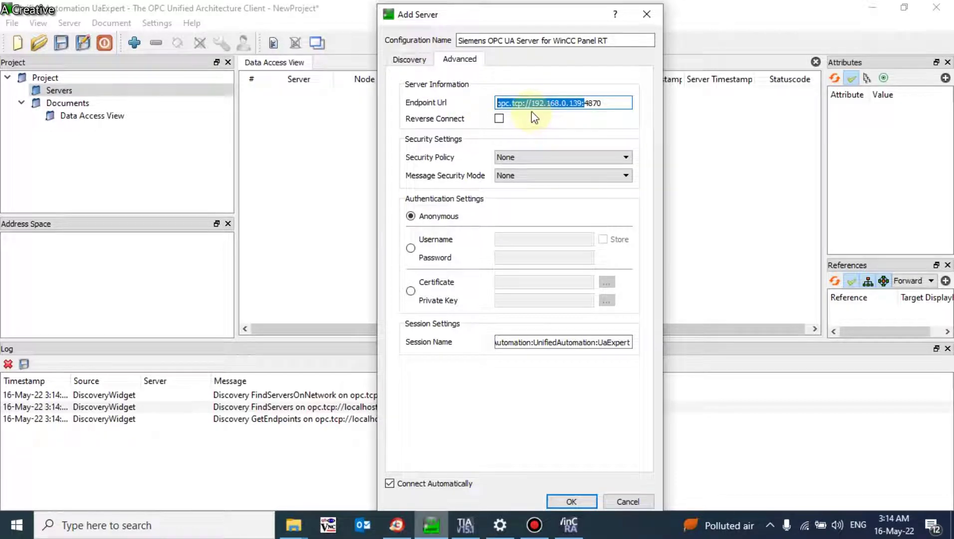
left_click(613, 103)
double_click(613, 103)
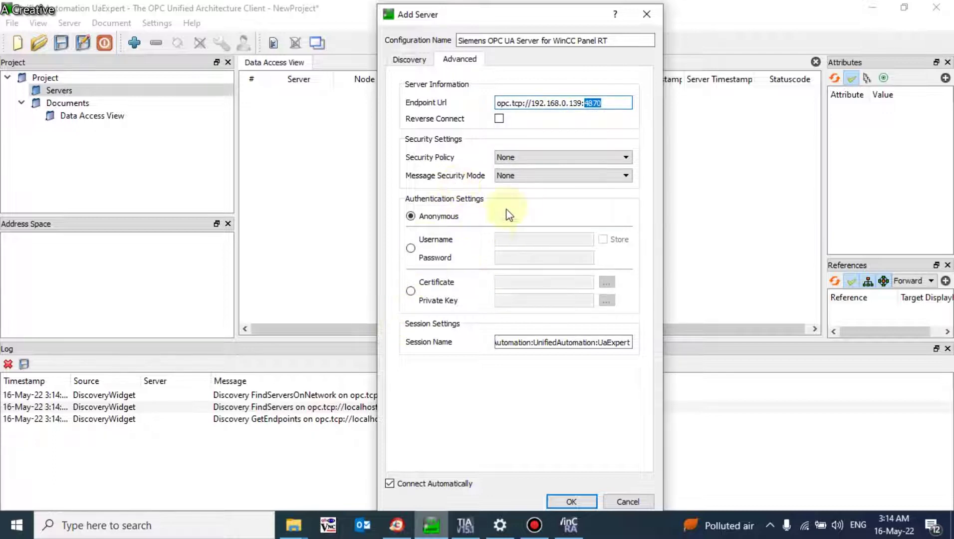
left_click(568, 500)
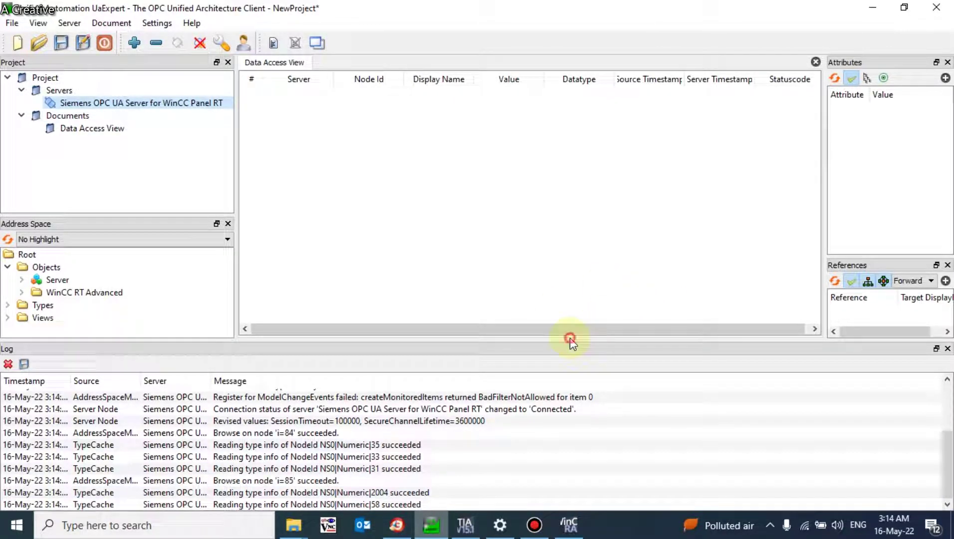
Resize the log and expand WinCC RT Advanced > Tags in the Address Space
left_click_drag(566, 339, 547, 246)
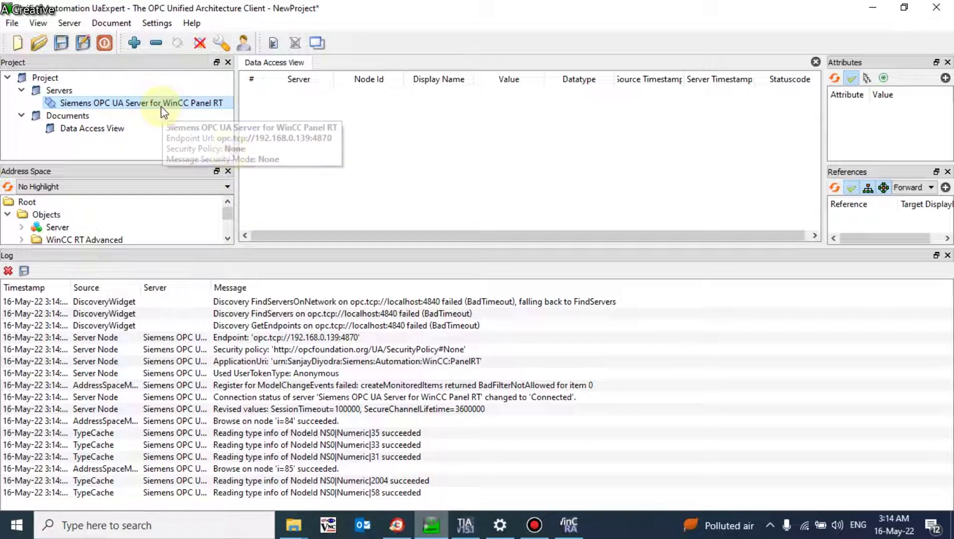
left_click_drag(331, 248, 336, 412)
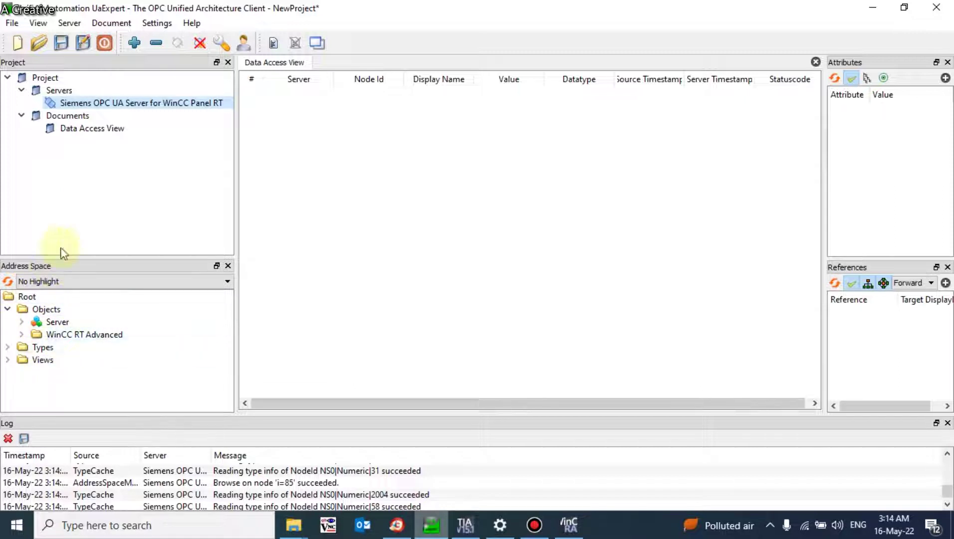
left_click(22, 335)
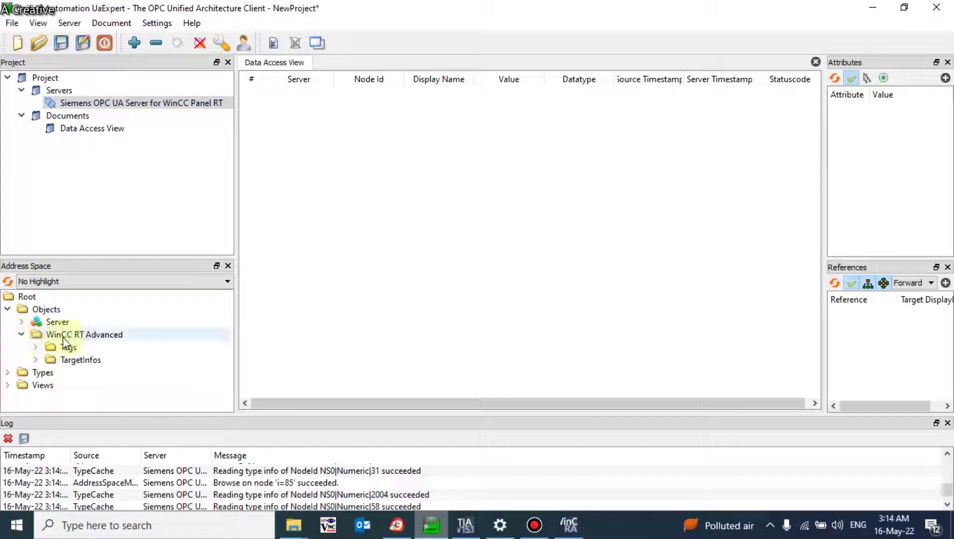
left_click(37, 348)
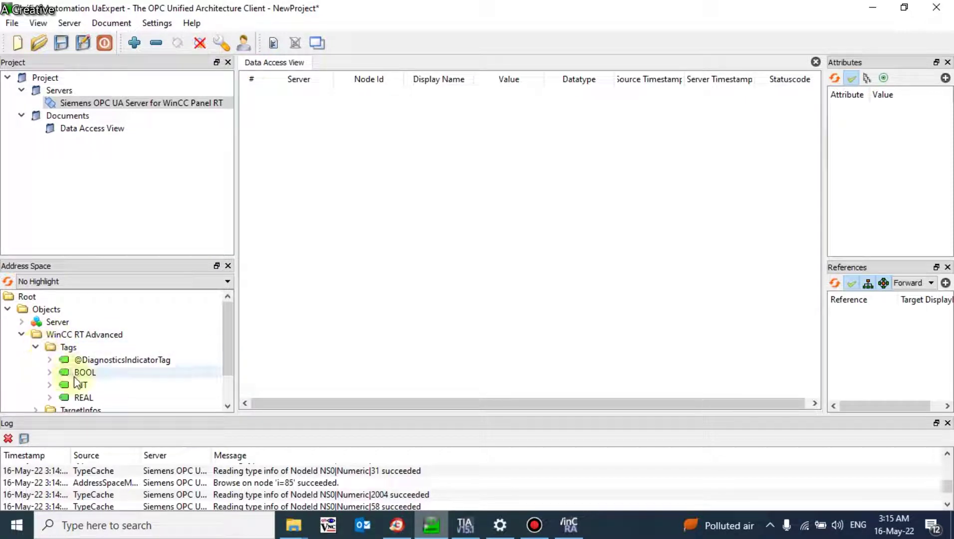
left_click_drag(228, 310, 228, 323)
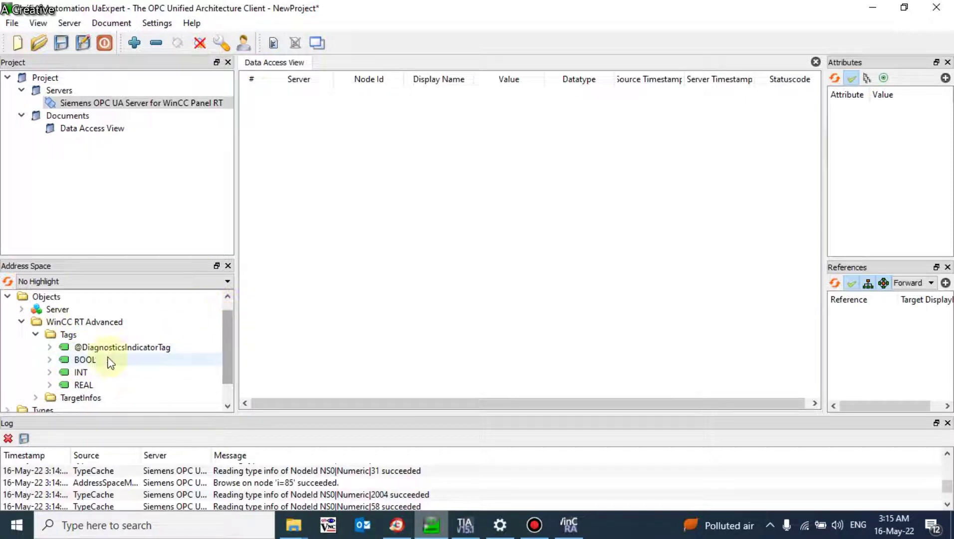
left_click(89, 361)
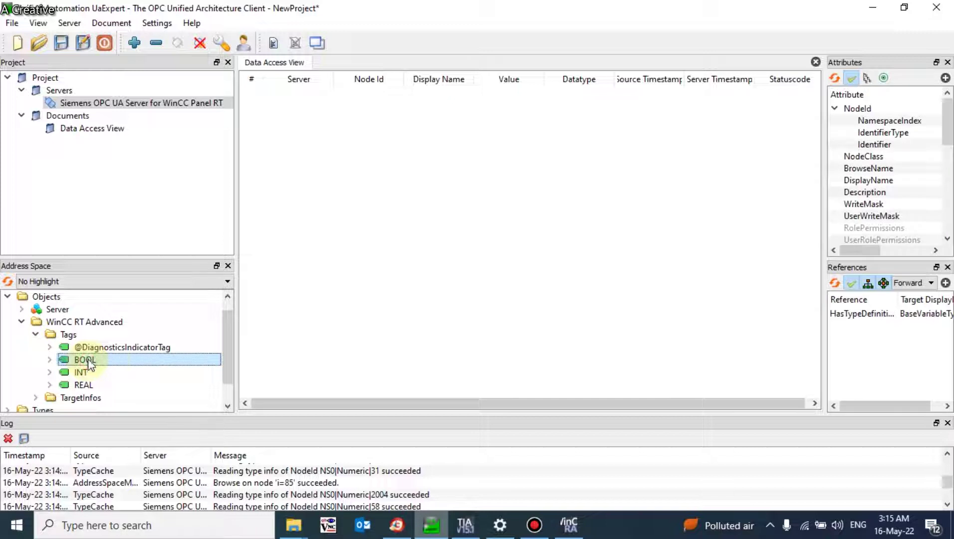
Add the BOOL, INT and REAL tags to the Data Access View and restore the window
left_click_drag(89, 361, 340, 152)
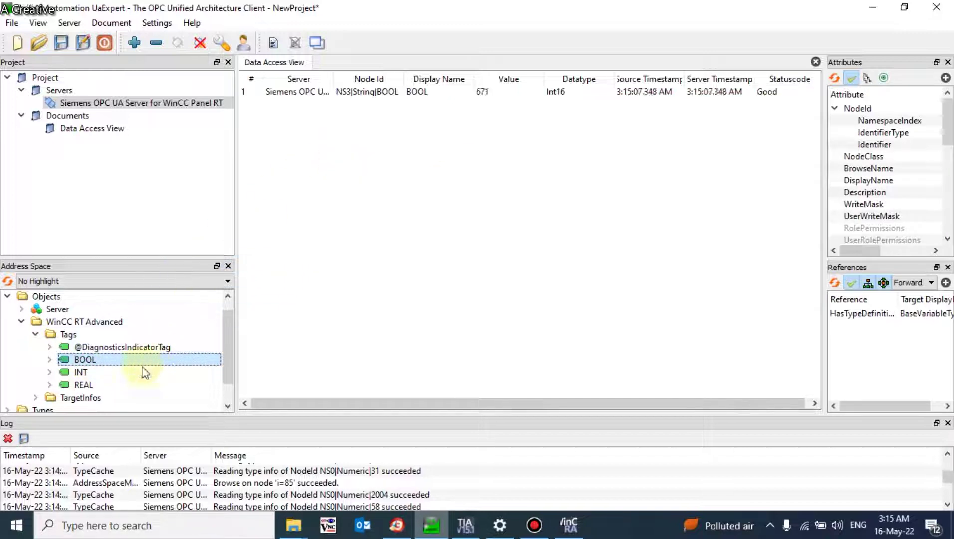
left_click_drag(72, 374, 315, 185)
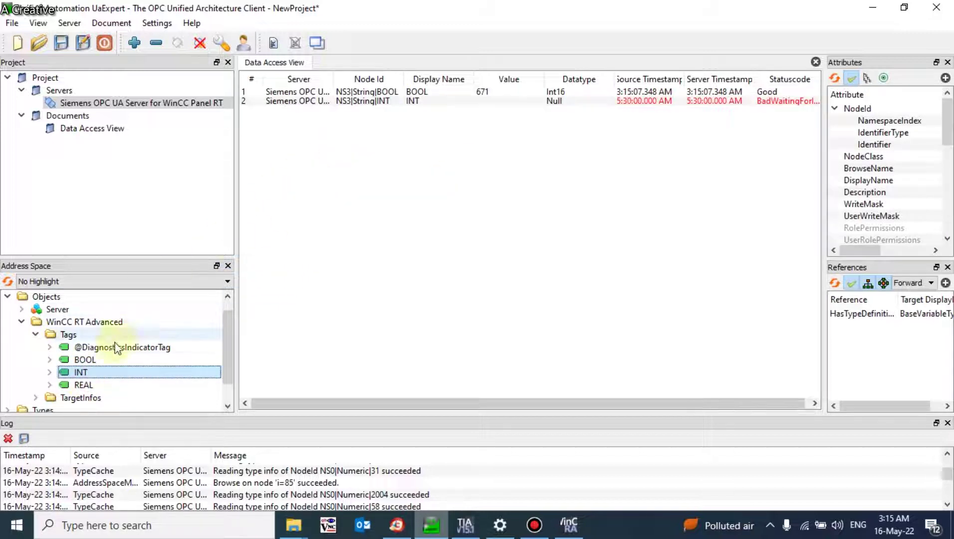
left_click_drag(80, 387, 329, 217)
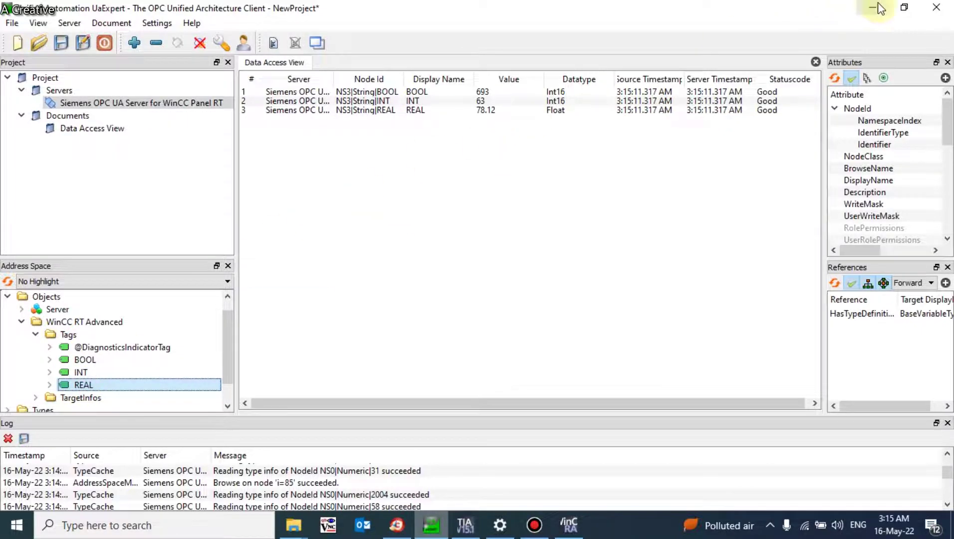
left_click(905, 7)
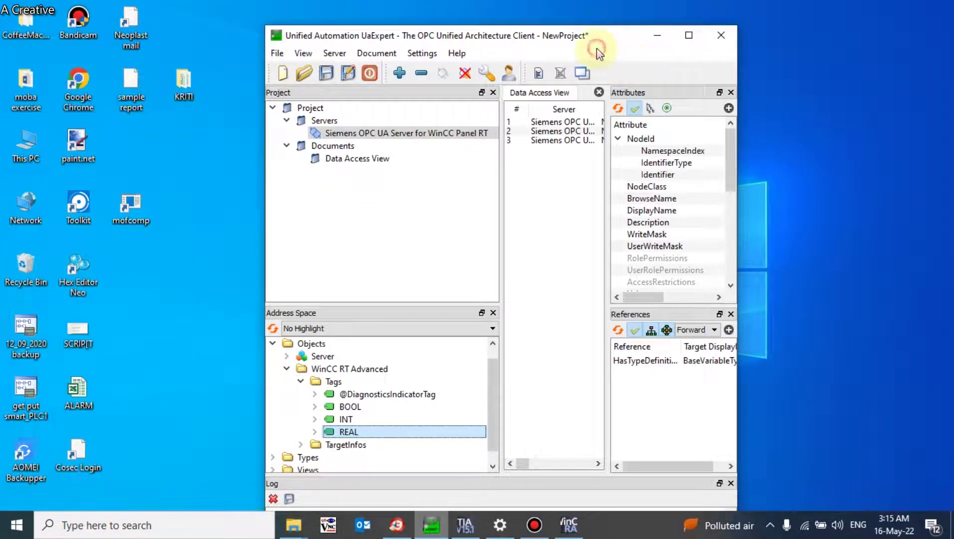
Widen the Data Access View and move UaExpert left to uncover the WinCC Runtime window
left_click(334, 53)
left_click(337, 50)
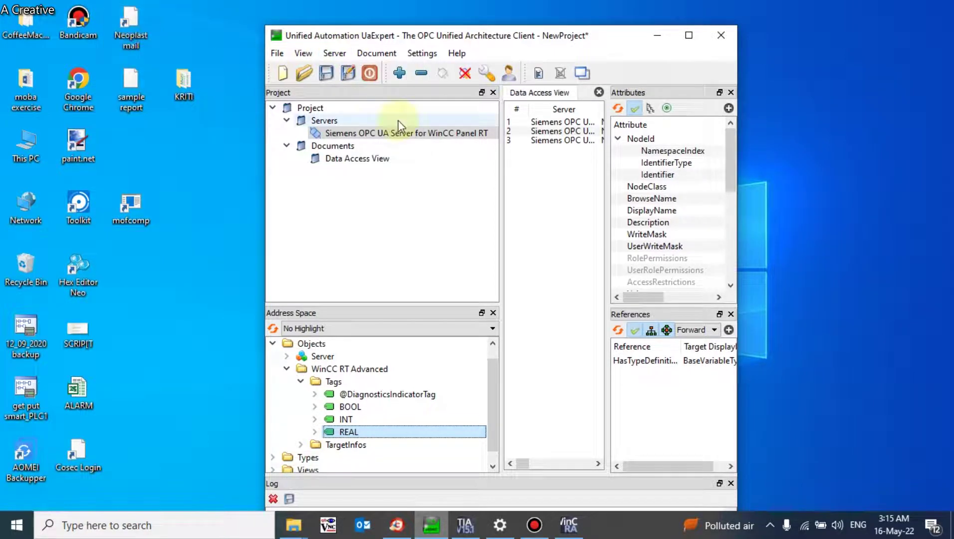
left_click_drag(499, 181, 240, 173)
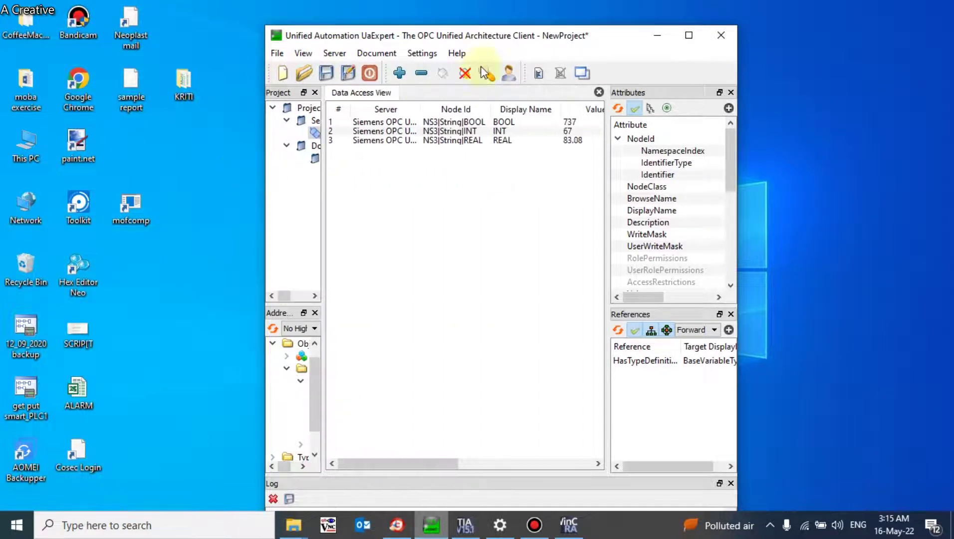
left_click_drag(510, 37, 234, 32)
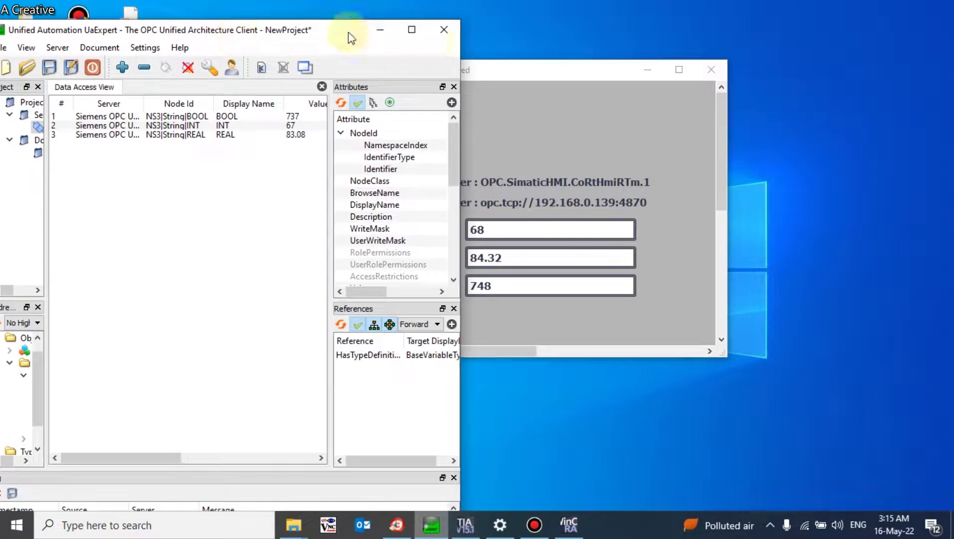
left_click_drag(508, 76, 676, 51)
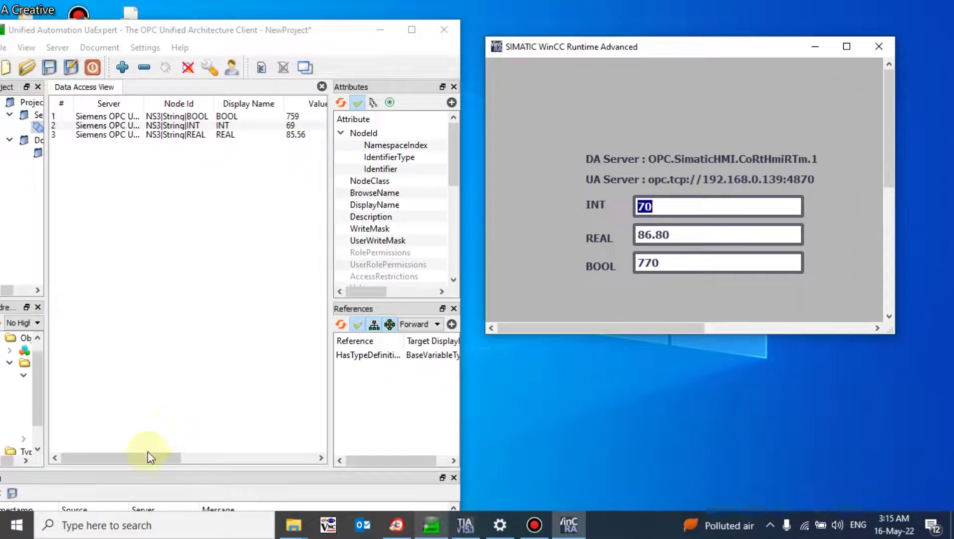
Arrange the WinCC Runtime and UaExpert windows side by side to compare the live values
left_click_drag(151, 456, 166, 455)
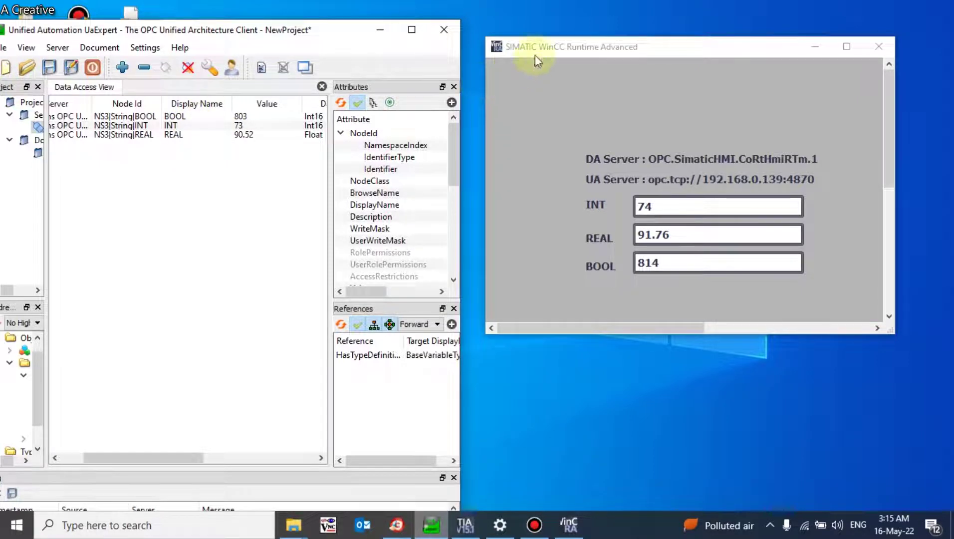
left_click(548, 33)
left_click_drag(546, 47, 561, 24)
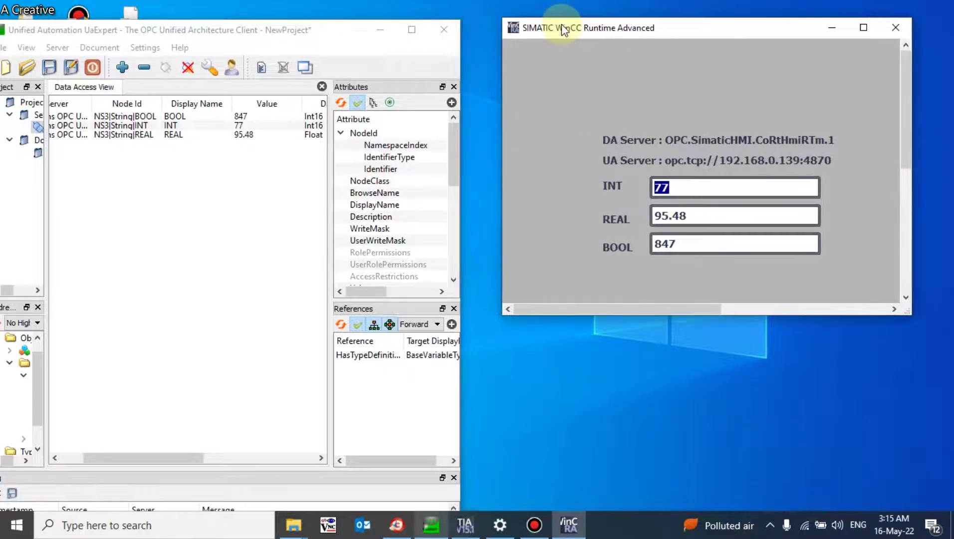
left_click(280, 31)
left_click_drag(280, 30, 307, 26)
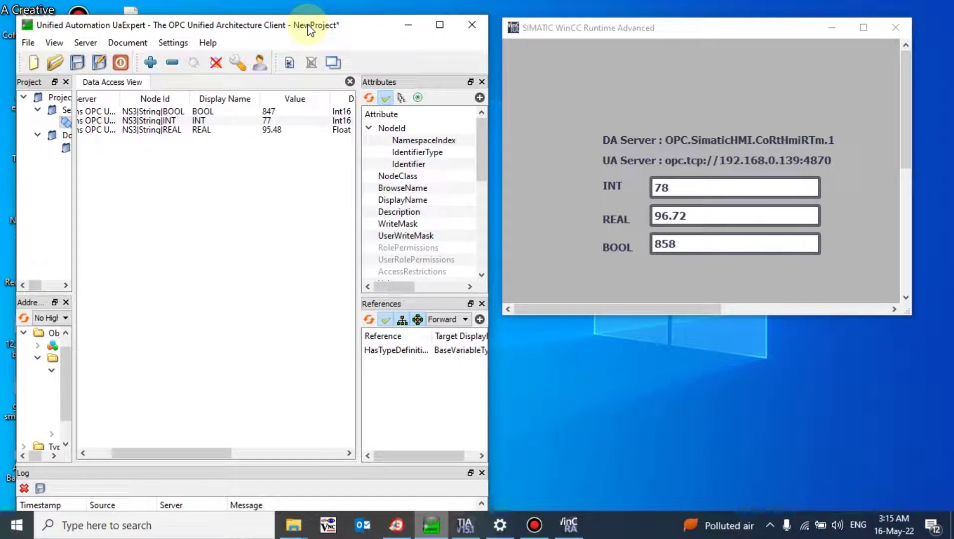